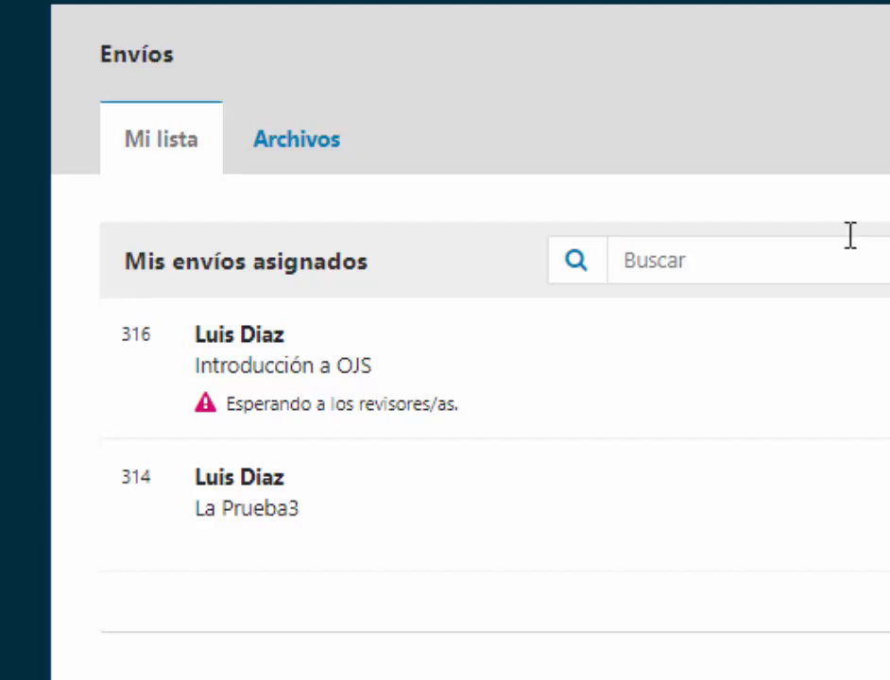
- Open submission 316, "Introducción a OJS", from the assigned submissions list
{"action": "left_click", "coordinate": [295, 139]}
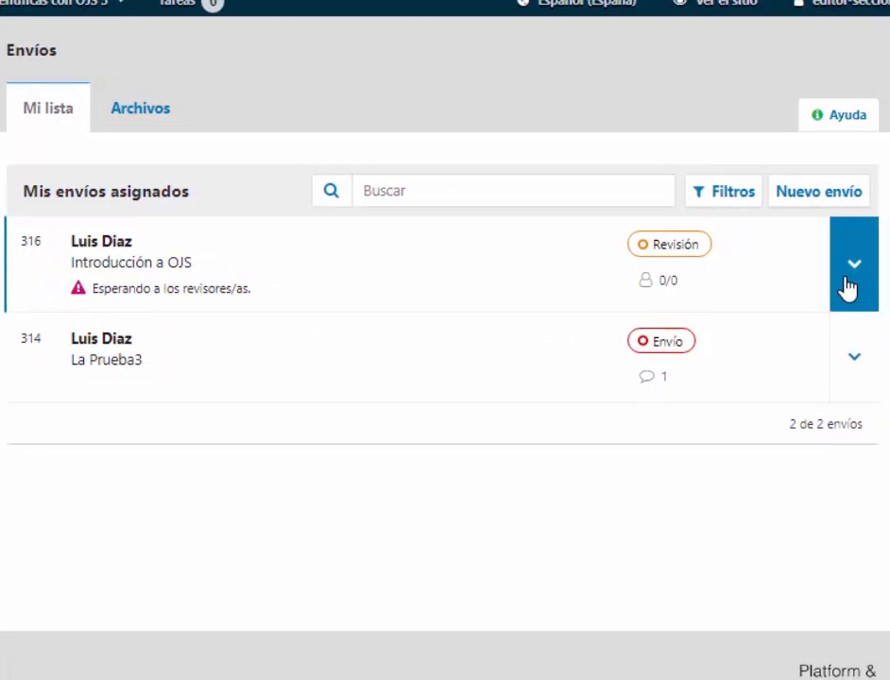
{"action": "left_click", "coordinate": [847, 288]}
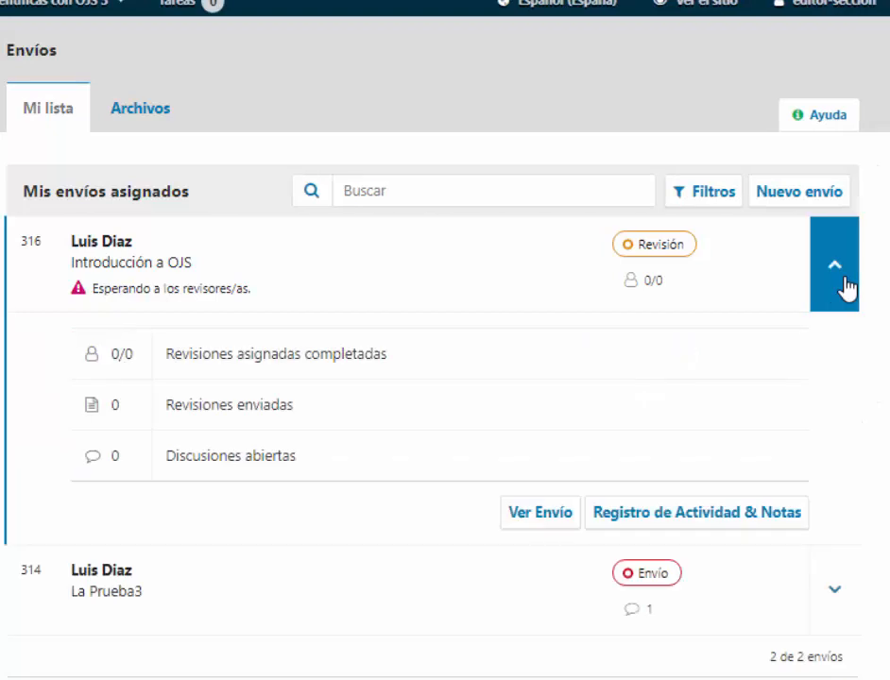
{"action": "left_click", "coordinate": [538, 512]}
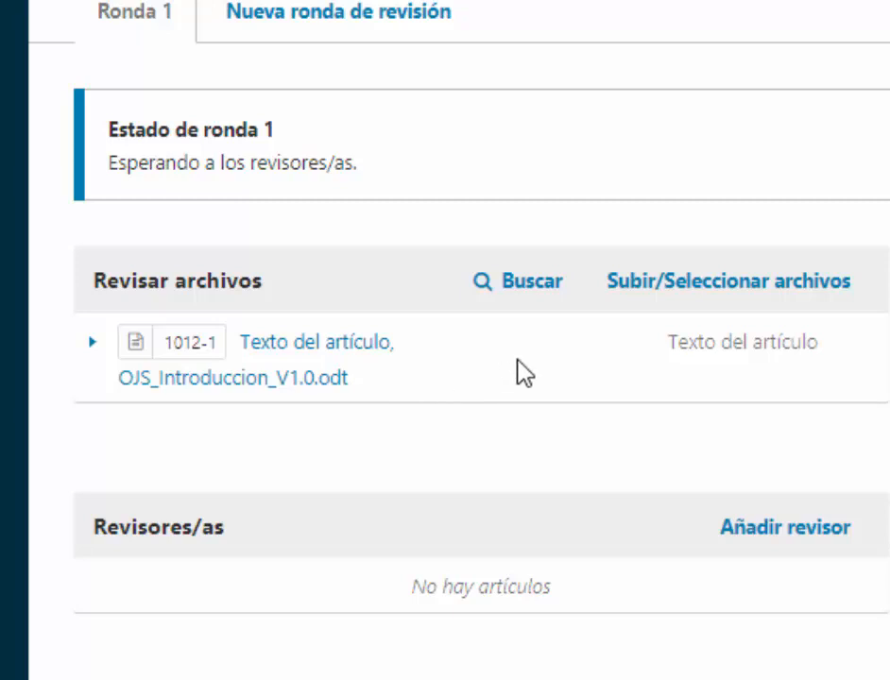
- Start adding a reviewer to round 1 and select the UNPA reviewer whose listed interest is "investigaci"
{"action": "scroll", "coordinate": [620, 366], "scroll_direction": "down", "scroll_amount": 2}
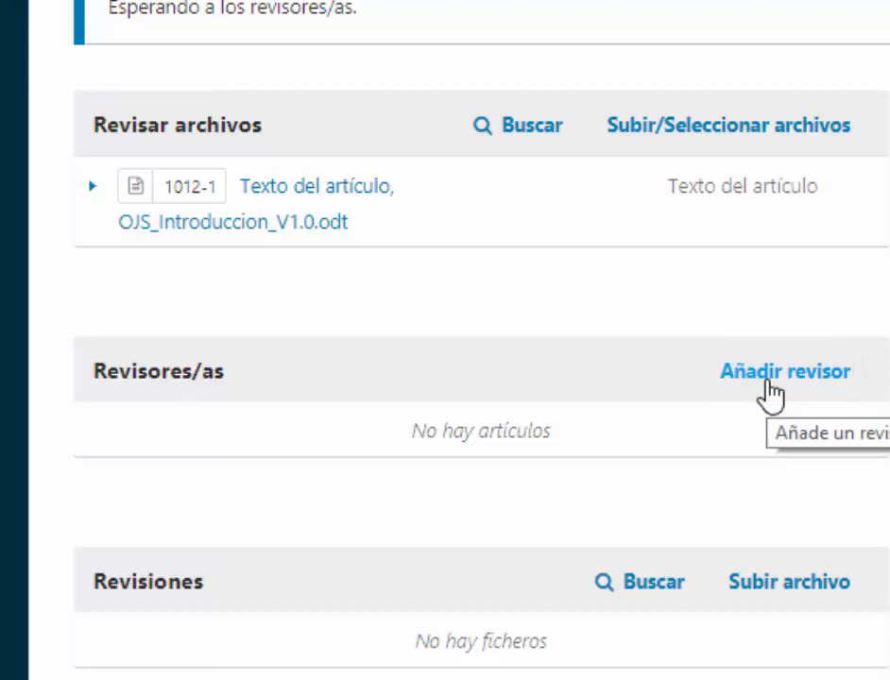
{"action": "left_click", "coordinate": [769, 387]}
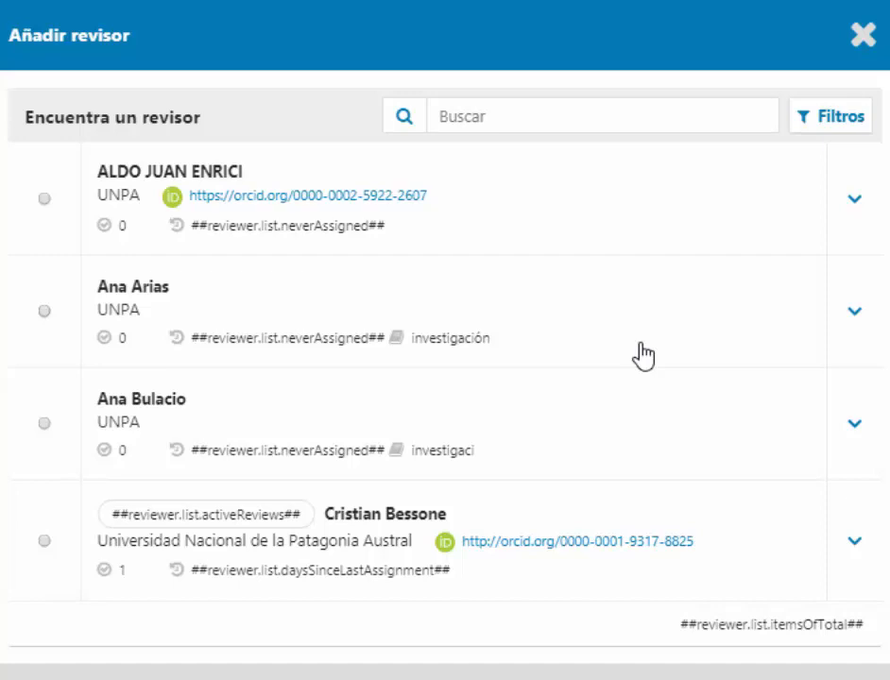
{"action": "left_click", "coordinate": [831, 118]}
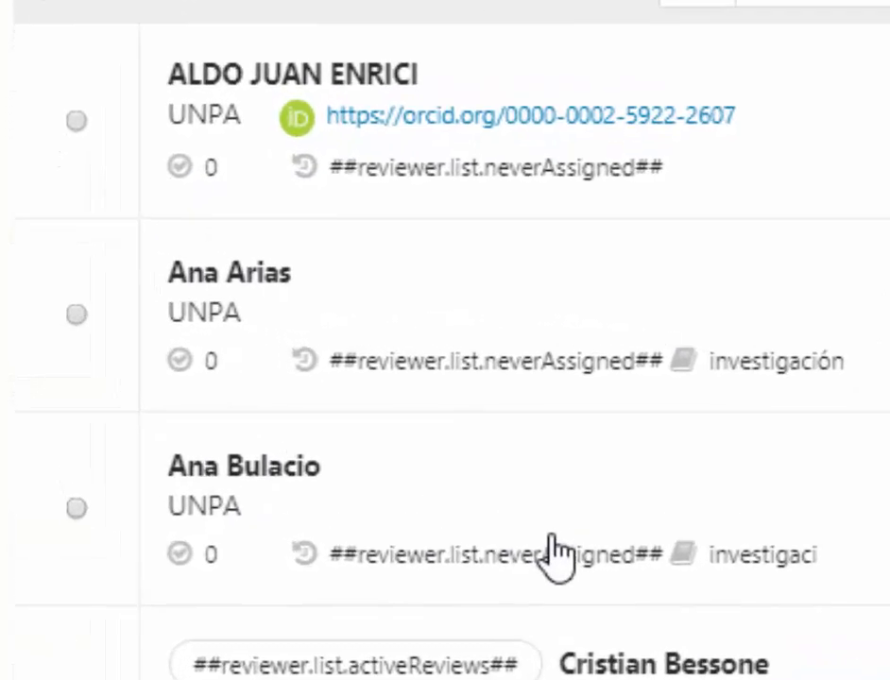
{"action": "left_click", "coordinate": [76, 508]}
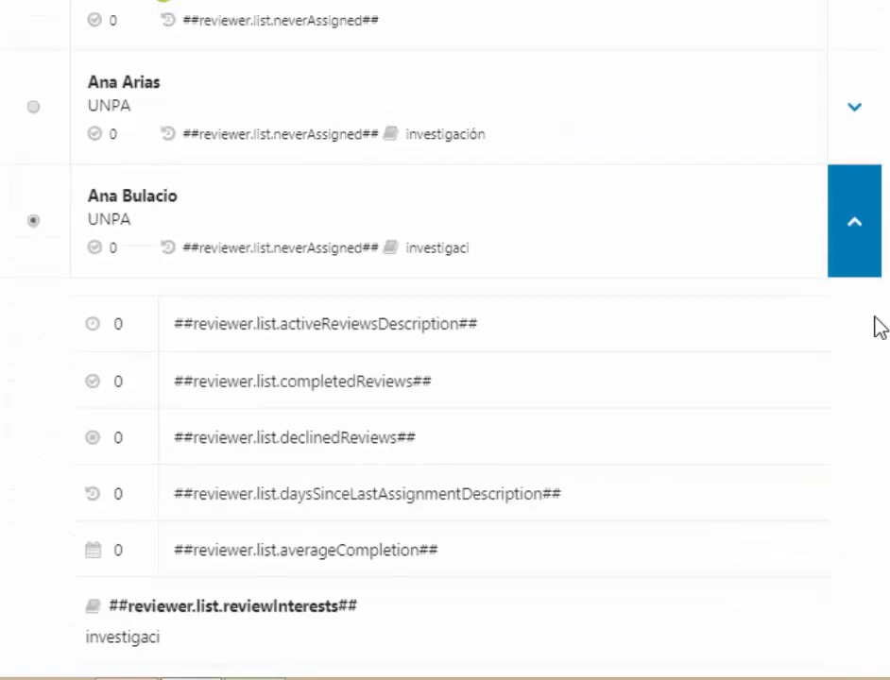
{"action": "scroll", "coordinate": [874, 318], "scroll_direction": "up", "scroll_amount": 1}
{"action": "scroll", "coordinate": [876, 319], "scroll_direction": "down", "scroll_amount": 2}
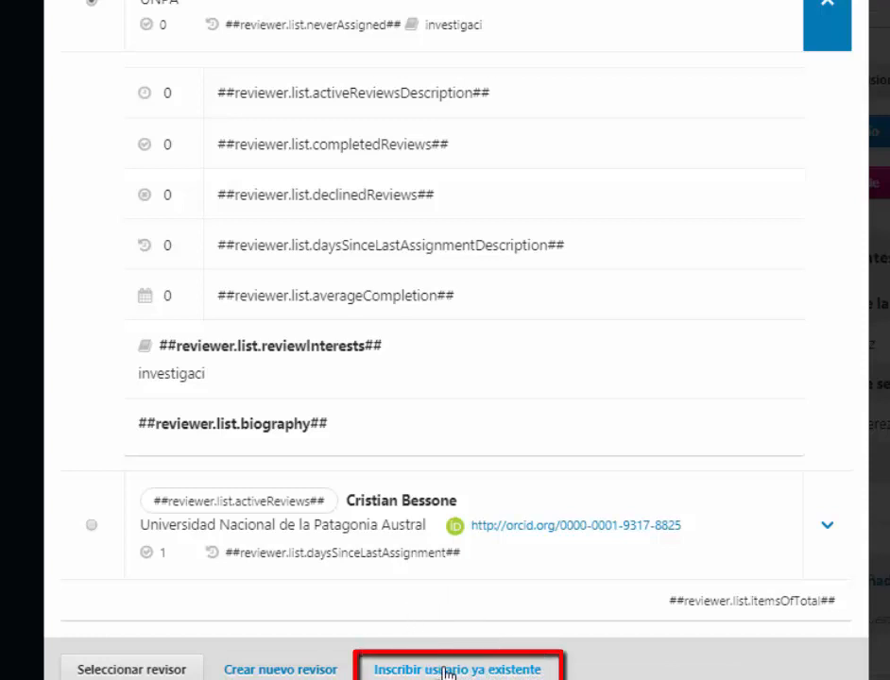
{"action": "left_click", "coordinate": [140, 671]}
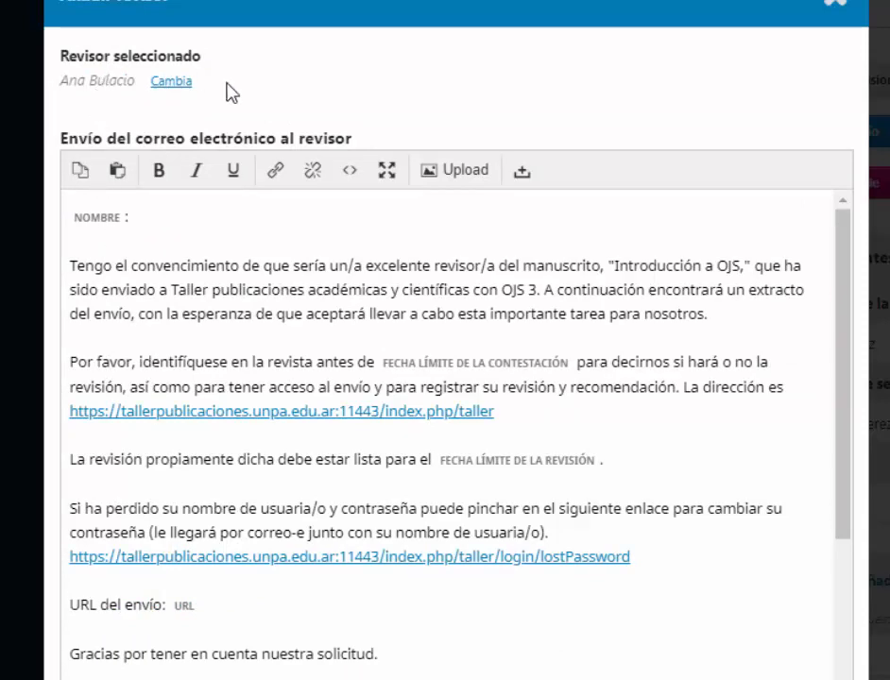
- Check the invitation email and the files available to the reviewer, then add the reviewer with the review type Ciego
{"action": "scroll", "coordinate": [227, 264], "scroll_direction": "down", "scroll_amount": 2}
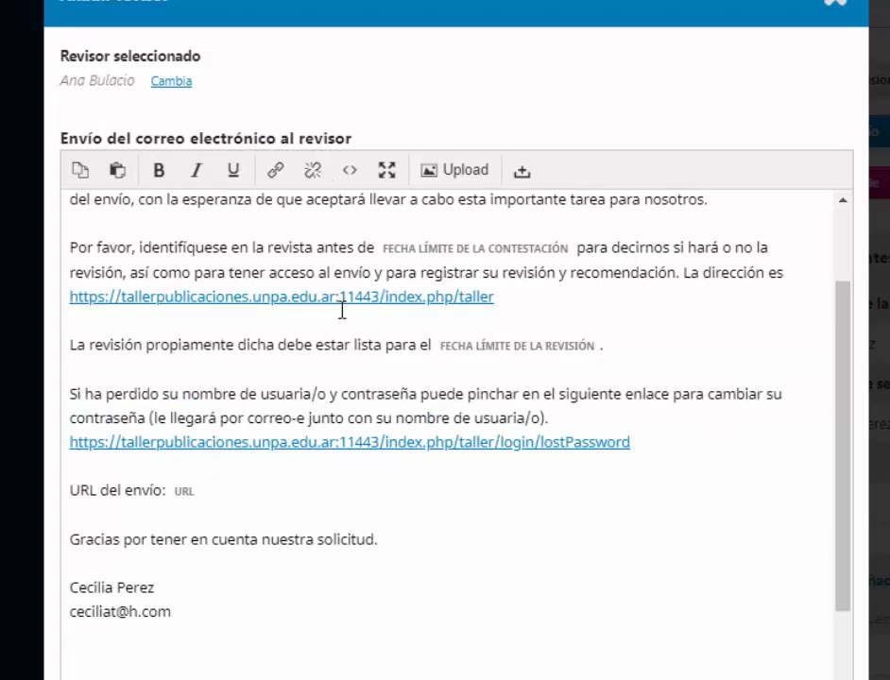
{"action": "scroll", "coordinate": [342, 310], "scroll_direction": "up", "scroll_amount": 2}
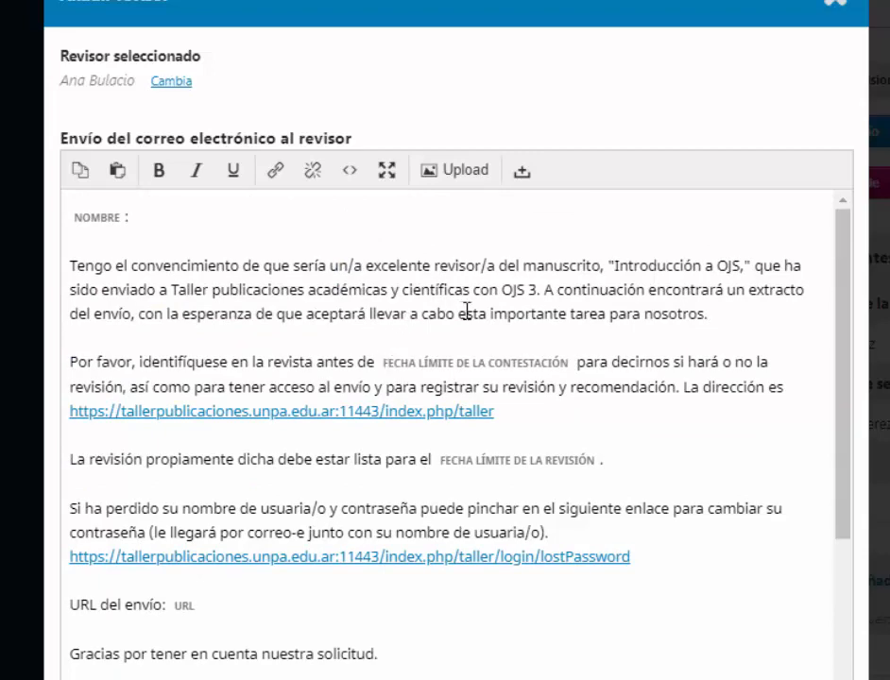
{"action": "scroll", "coordinate": [543, 359], "scroll_direction": "down", "scroll_amount": 2}
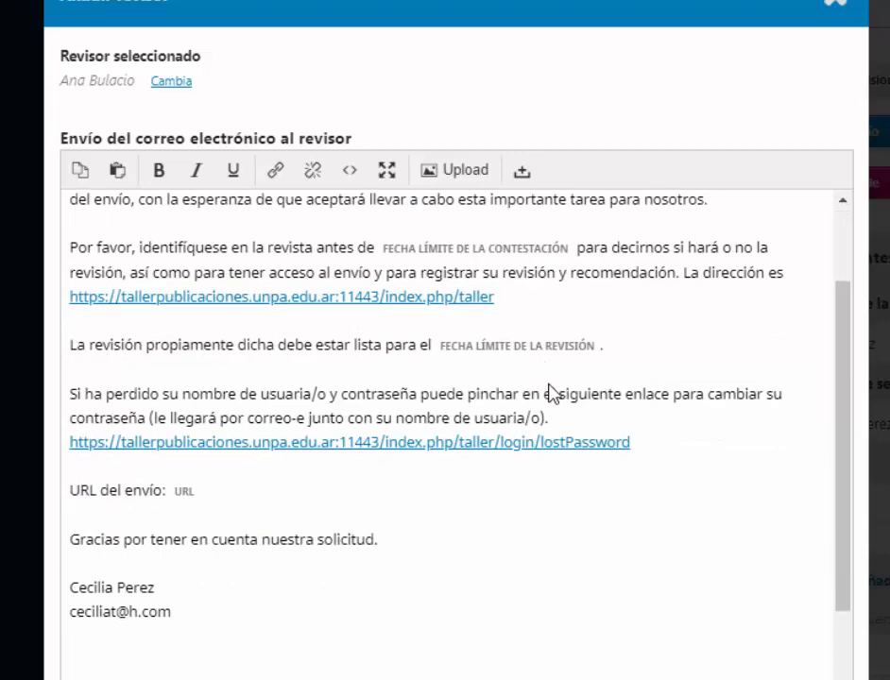
{"action": "scroll", "coordinate": [552, 407], "scroll_direction": "down", "scroll_amount": 6}
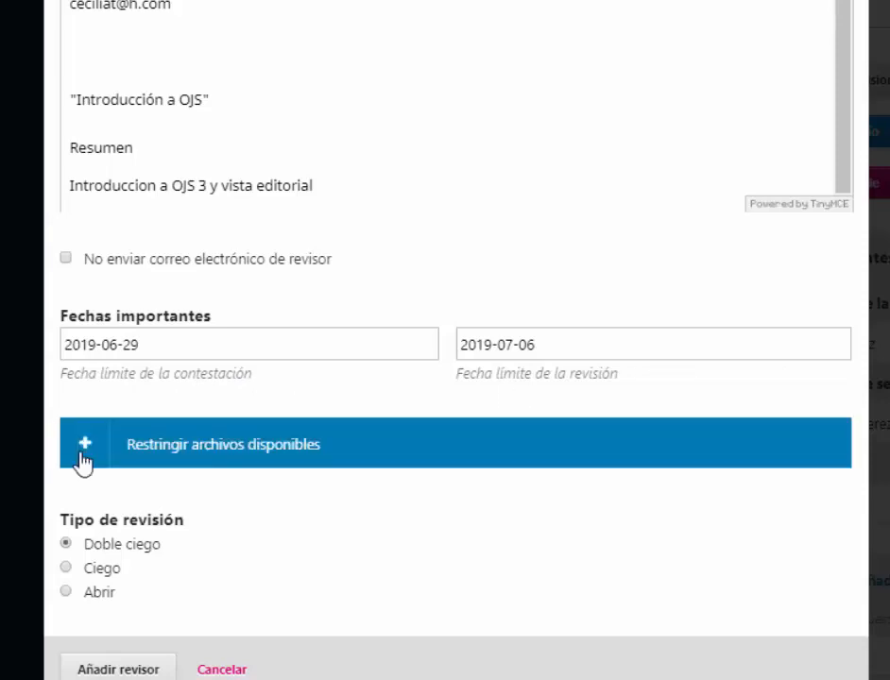
{"action": "left_click", "coordinate": [83, 462]}
{"action": "scroll", "coordinate": [81, 462], "scroll_direction": "down", "scroll_amount": 2}
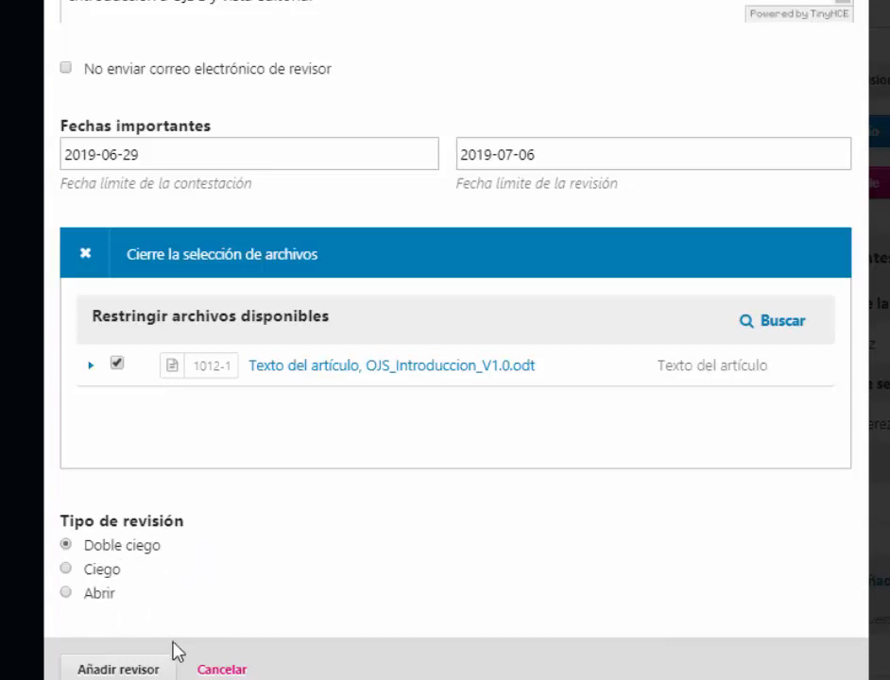
{"action": "left_click", "coordinate": [67, 570]}
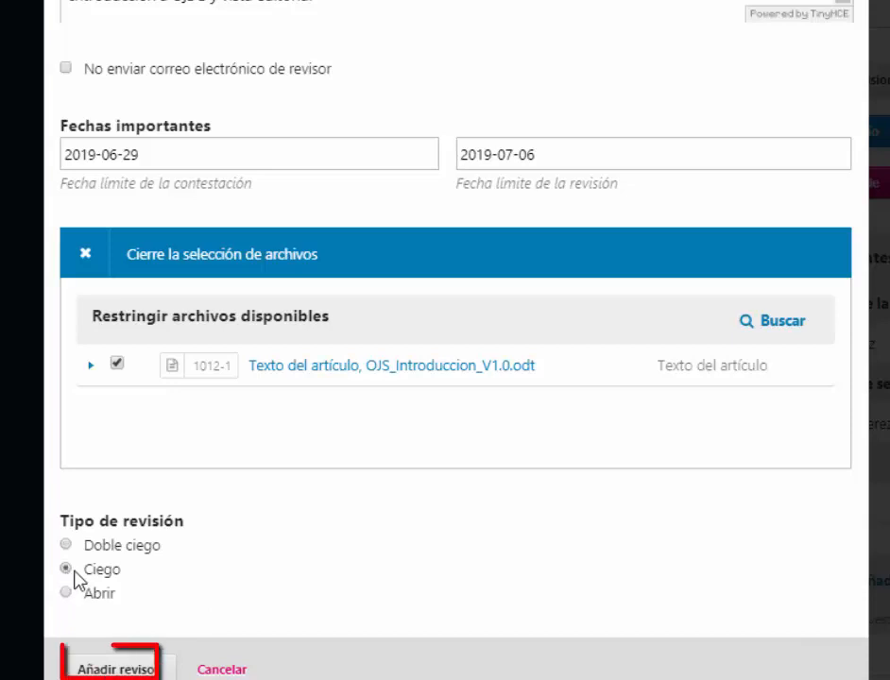
{"action": "left_click", "coordinate": [126, 668]}
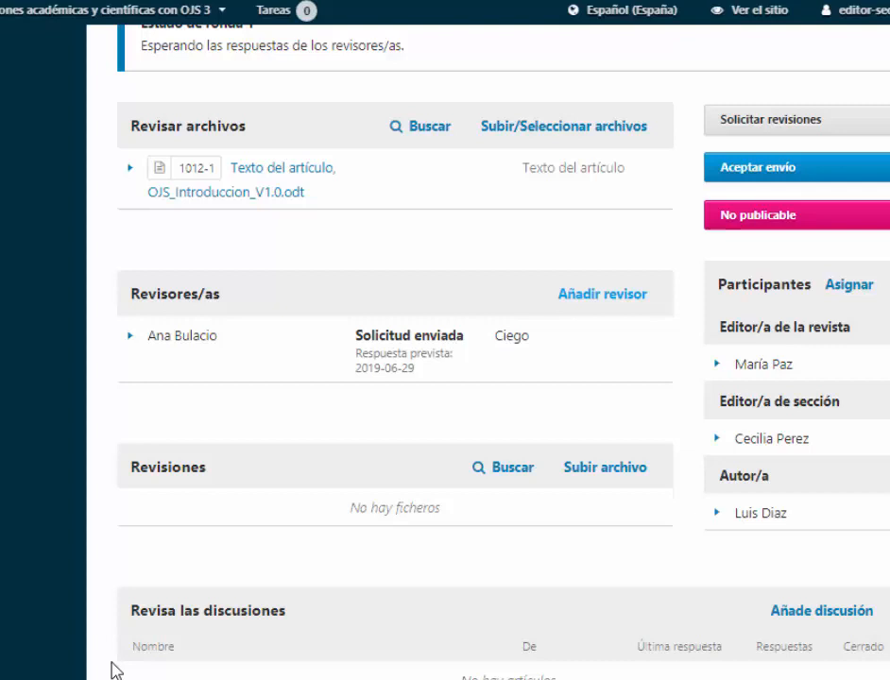
- Show the actions available for the assigned reviewer and view the assignment history
{"action": "scroll", "coordinate": [719, 193], "scroll_direction": "up", "scroll_amount": 3}
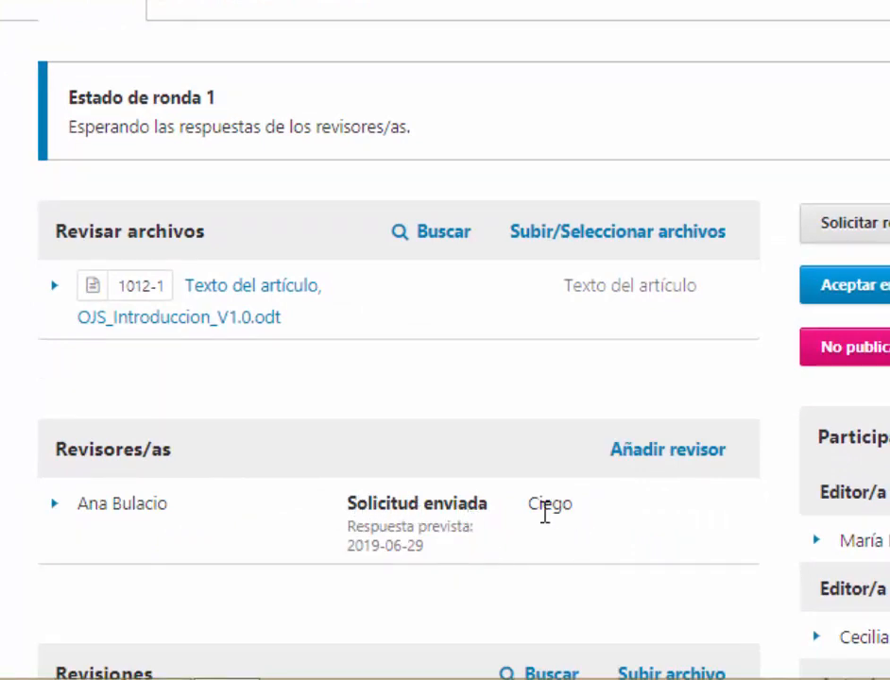
{"action": "left_click", "coordinate": [54, 506]}
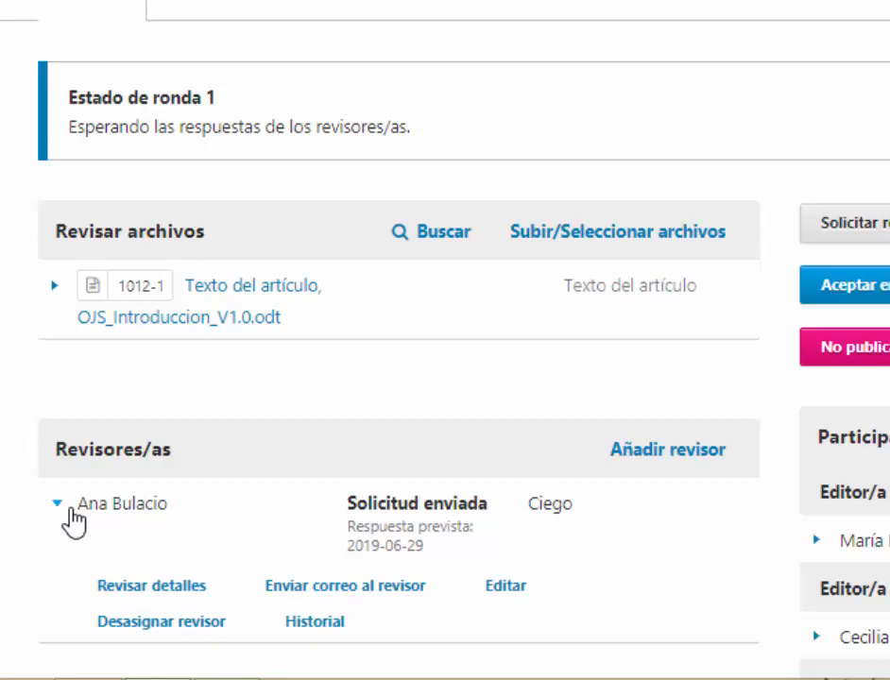
{"action": "scroll", "coordinate": [172, 559], "scroll_direction": "down", "scroll_amount": 2}
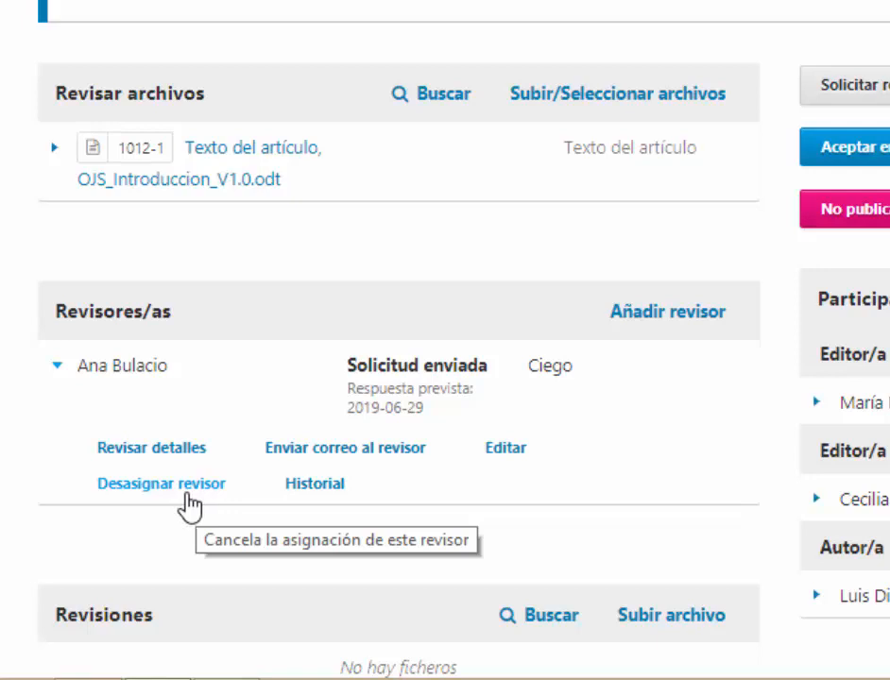
{"action": "left_click", "coordinate": [320, 489]}
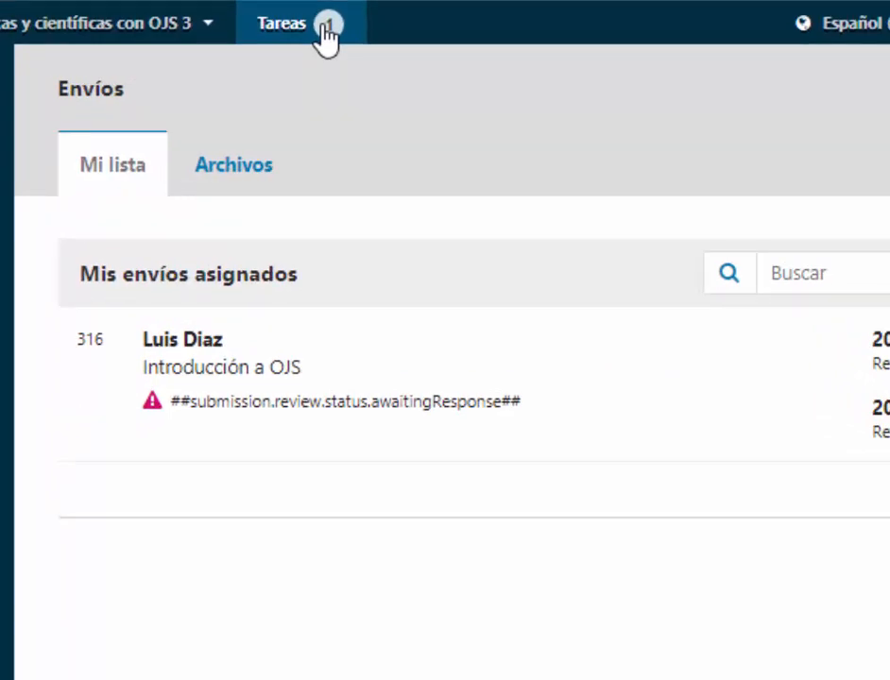
- In the reviewer's account, check the pending review task and open the review request for "Introducción a OJS"
{"action": "left_click", "coordinate": [324, 31]}
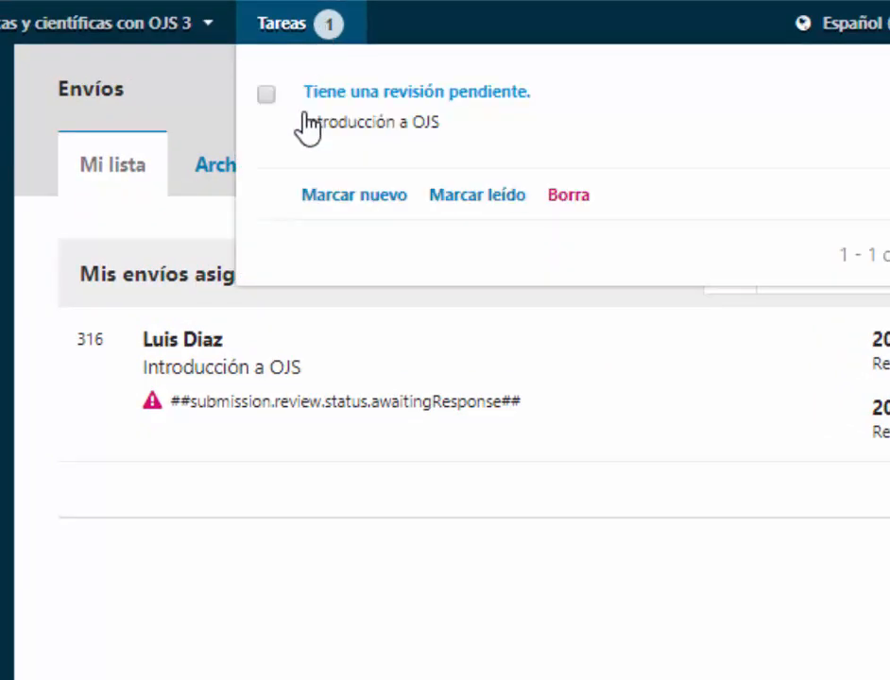
{"action": "left_click", "coordinate": [452, 94]}
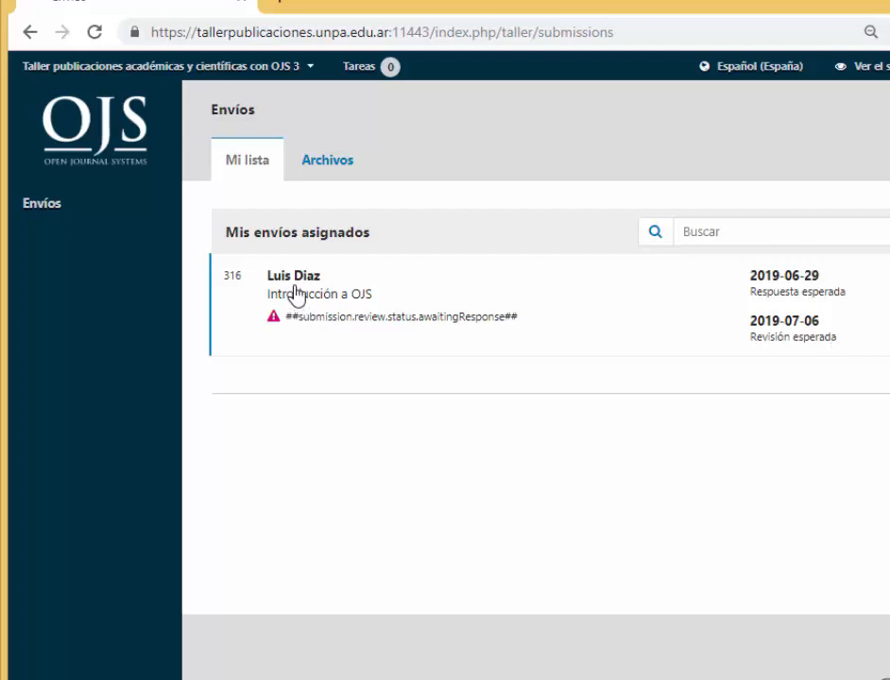
{"action": "left_click", "coordinate": [214, 274]}
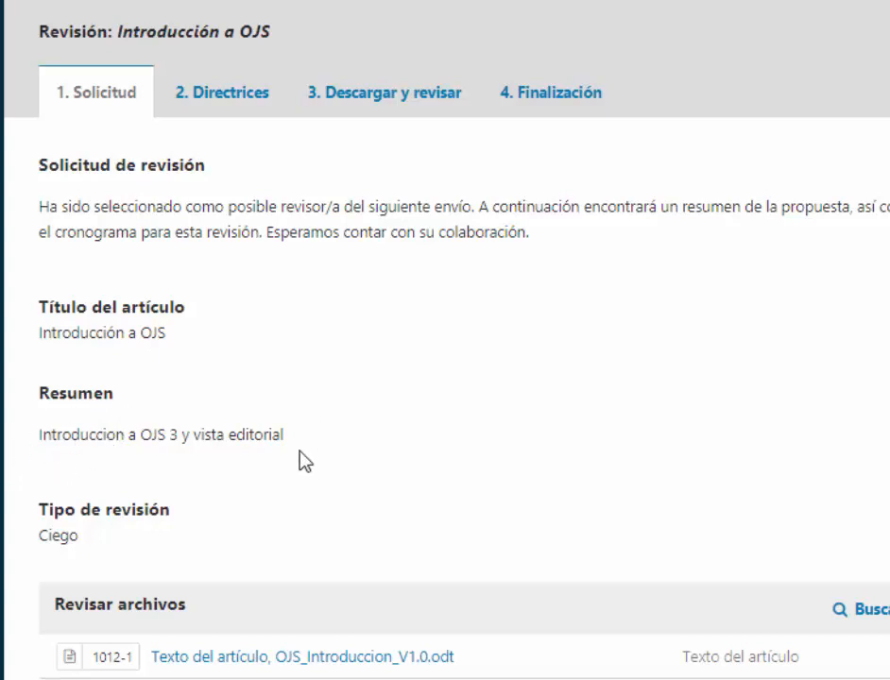
- Examine the review request, including the full submission details, the review schedule and the information about deadlines
{"action": "scroll", "coordinate": [220, 554], "scroll_direction": "down", "scroll_amount": 1}
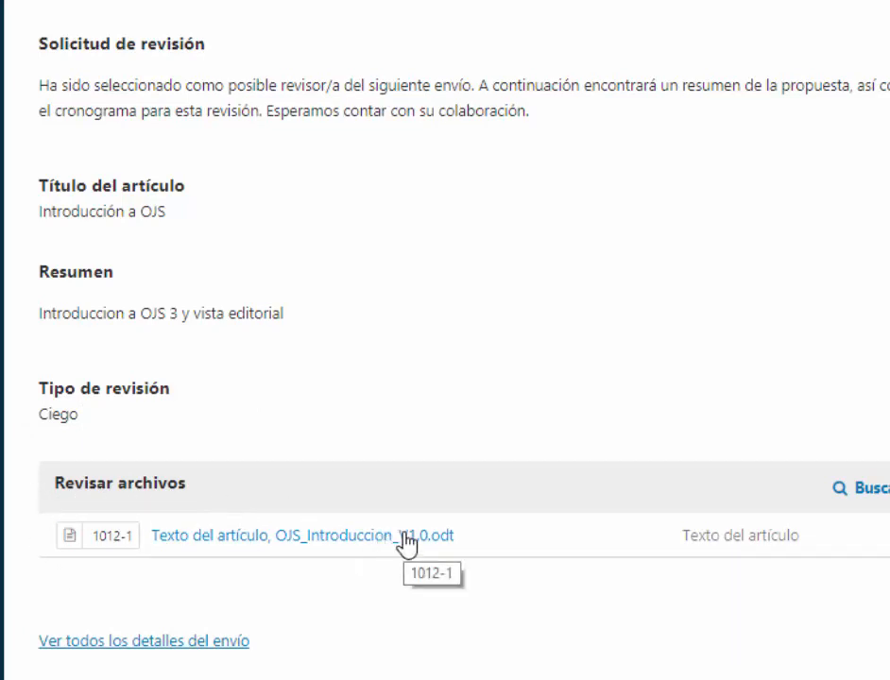
{"action": "scroll", "coordinate": [517, 552], "scroll_direction": "down", "scroll_amount": 3}
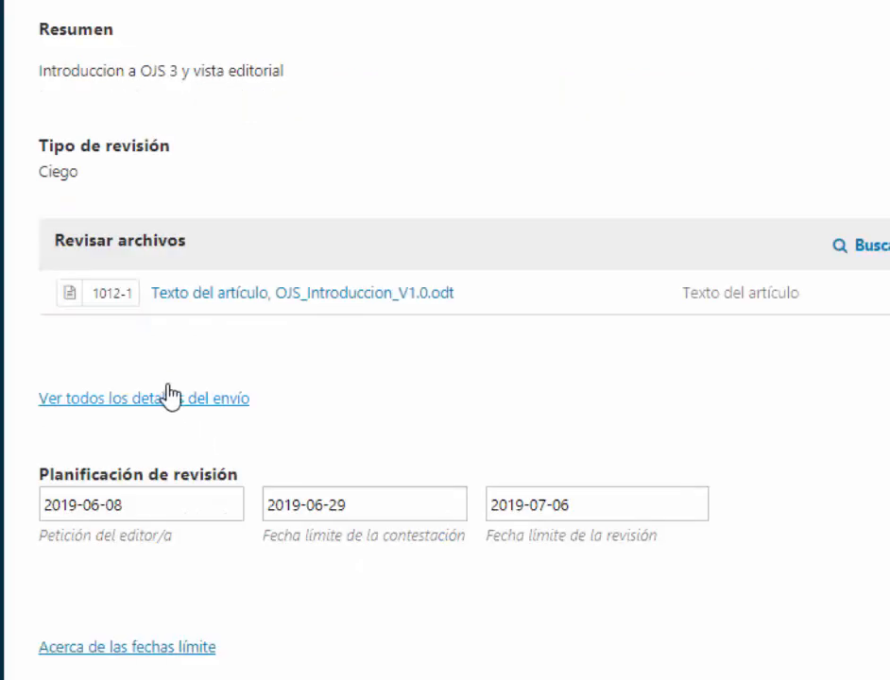
{"action": "left_click", "coordinate": [167, 405]}
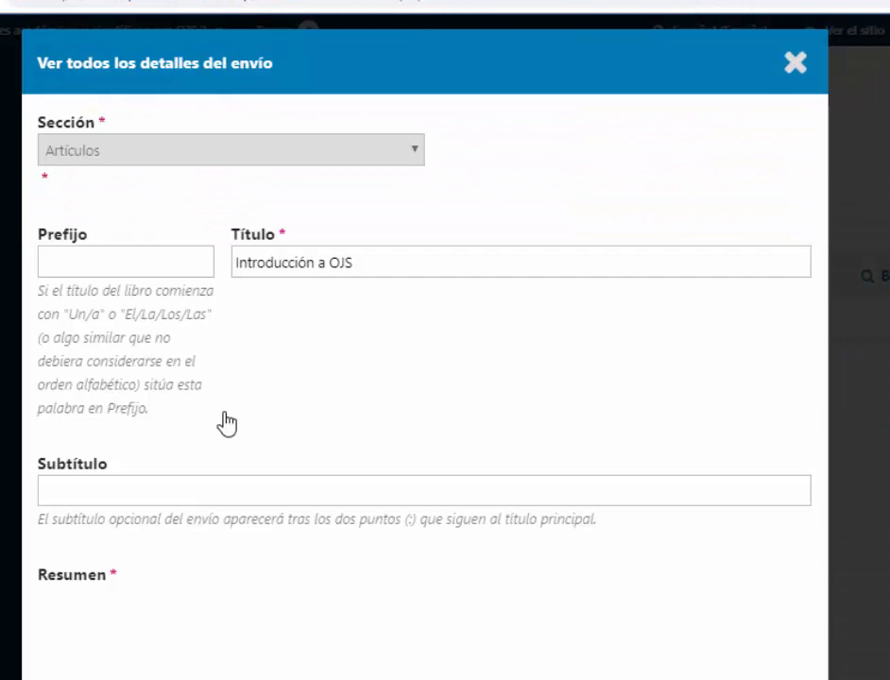
{"action": "scroll", "coordinate": [230, 441], "scroll_direction": "down", "scroll_amount": 3}
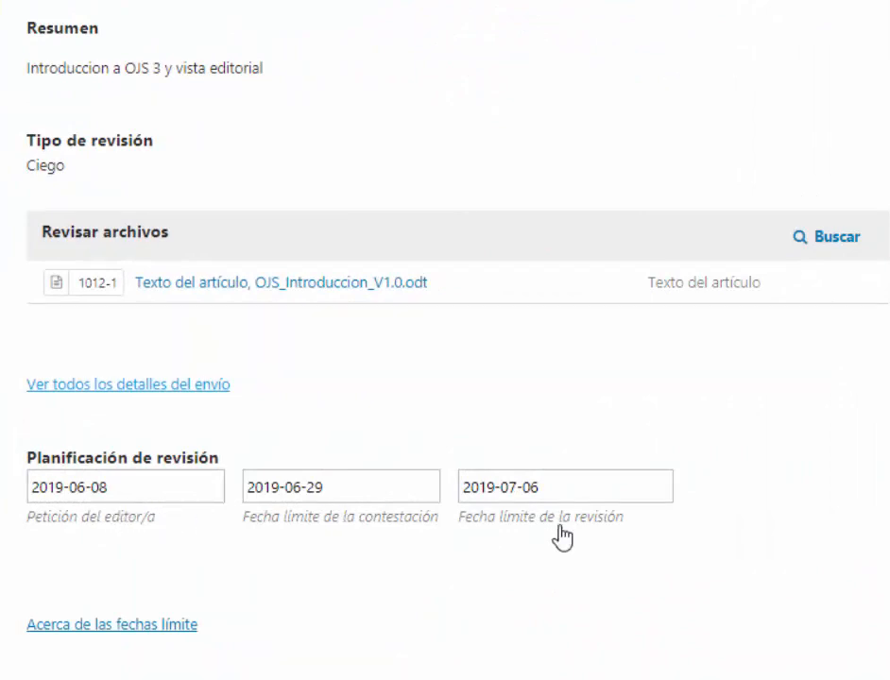
{"action": "scroll", "coordinate": [596, 586], "scroll_direction": "down", "scroll_amount": 3}
{"action": "scroll", "coordinate": [83, 470], "scroll_direction": "down", "scroll_amount": 1}
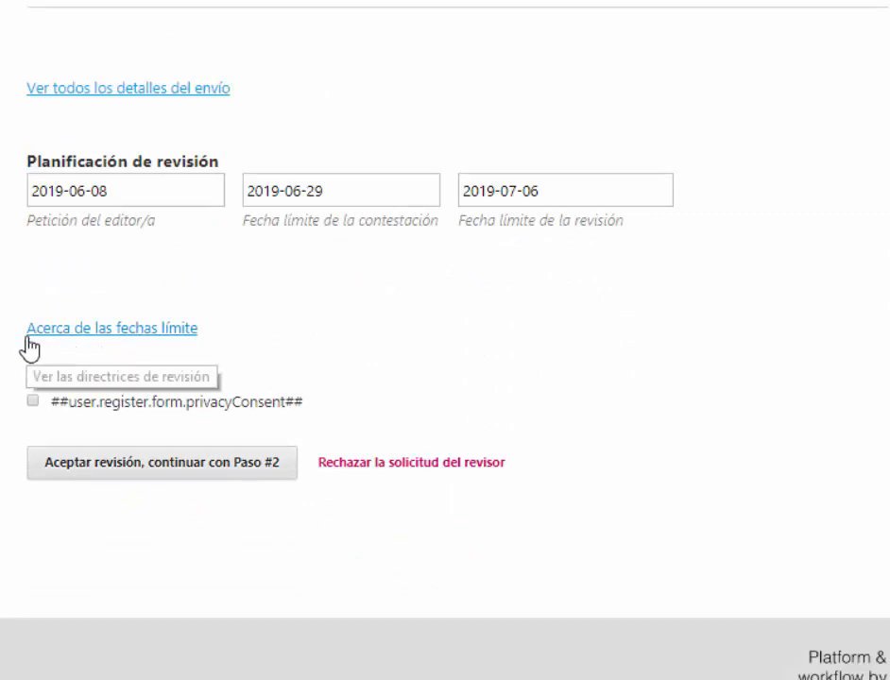
{"action": "left_click", "coordinate": [150, 344]}
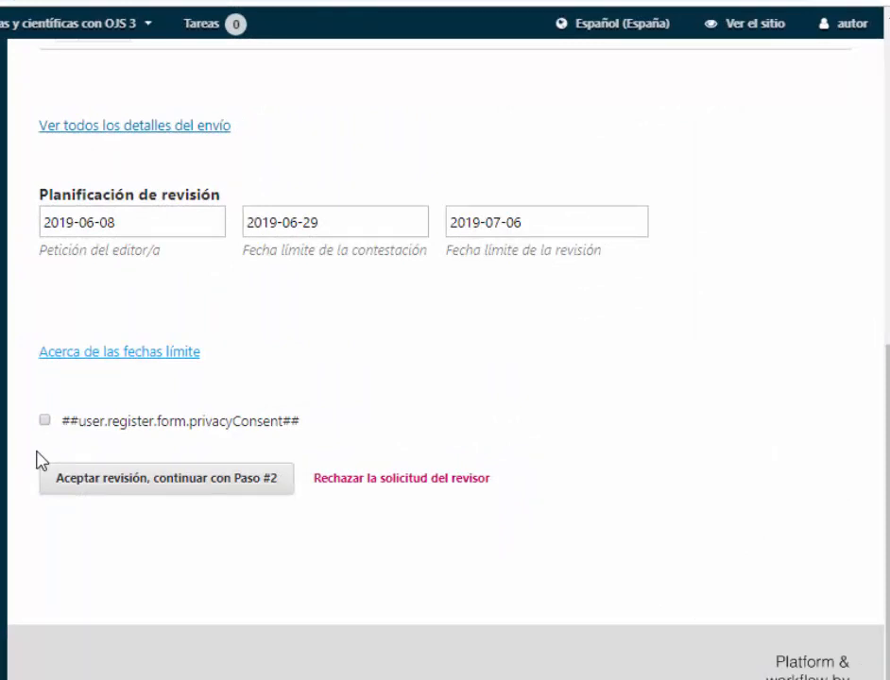
- Give the privacy consent, accept the review and continue past the guidelines to step 3
{"action": "left_click", "coordinate": [43, 421]}
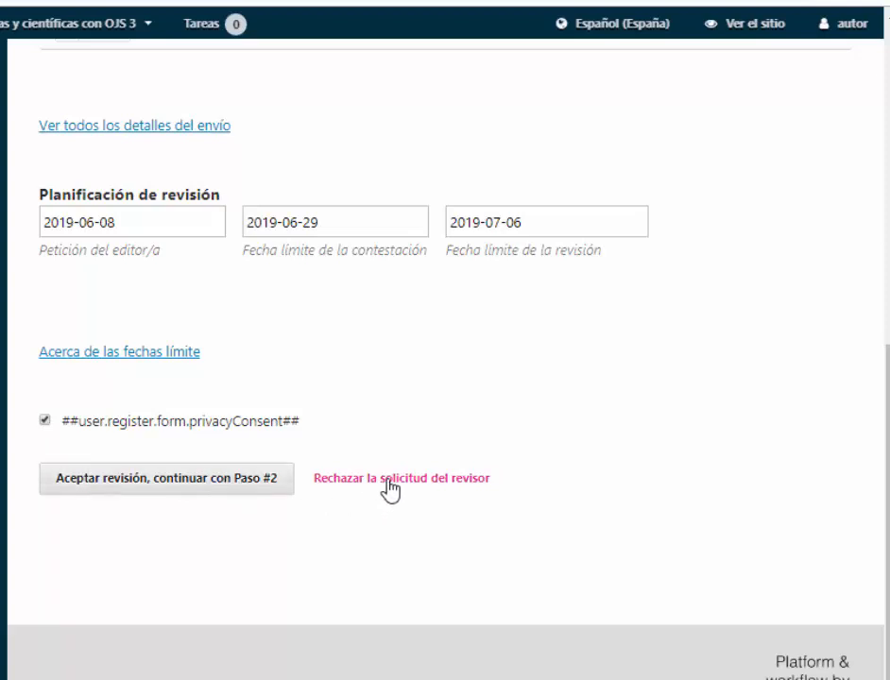
{"action": "left_click", "coordinate": [173, 489]}
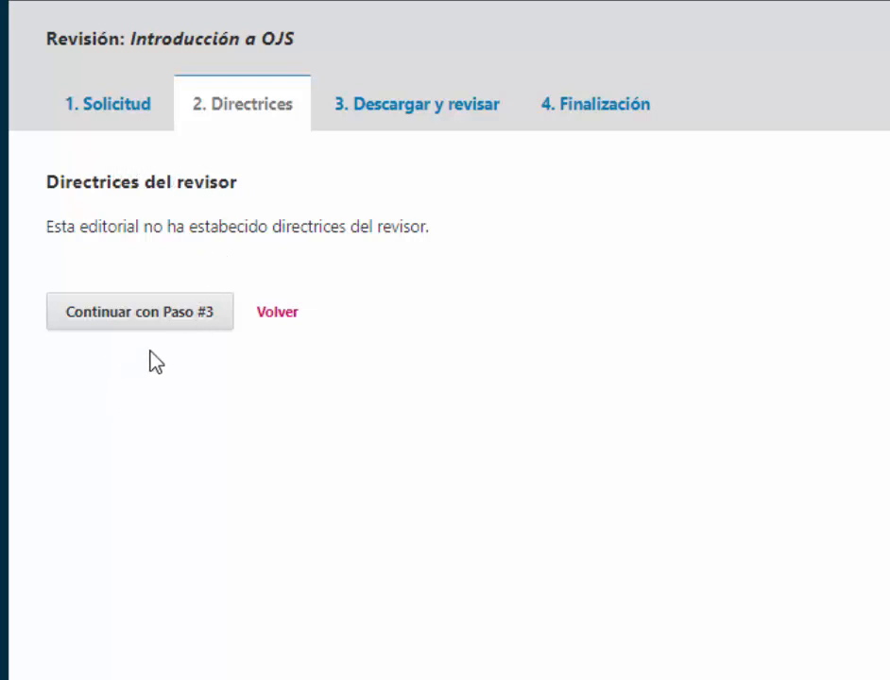
{"action": "left_click", "coordinate": [129, 317]}
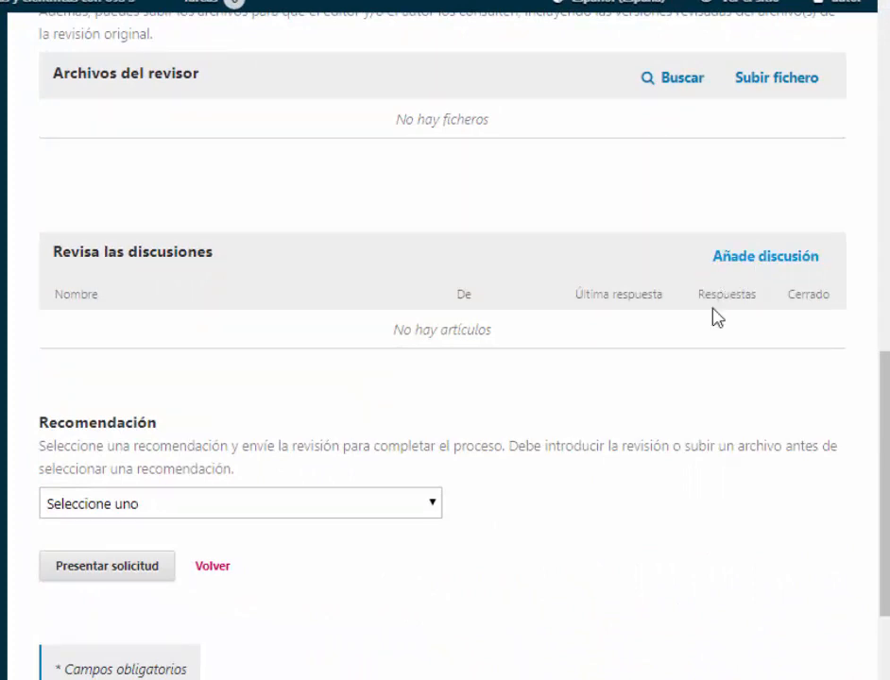
- Set the review recommendation to "Aceptar este envío" and submit the review, confirming its submission
{"action": "scroll", "coordinate": [637, 435], "scroll_direction": "down", "scroll_amount": 1}
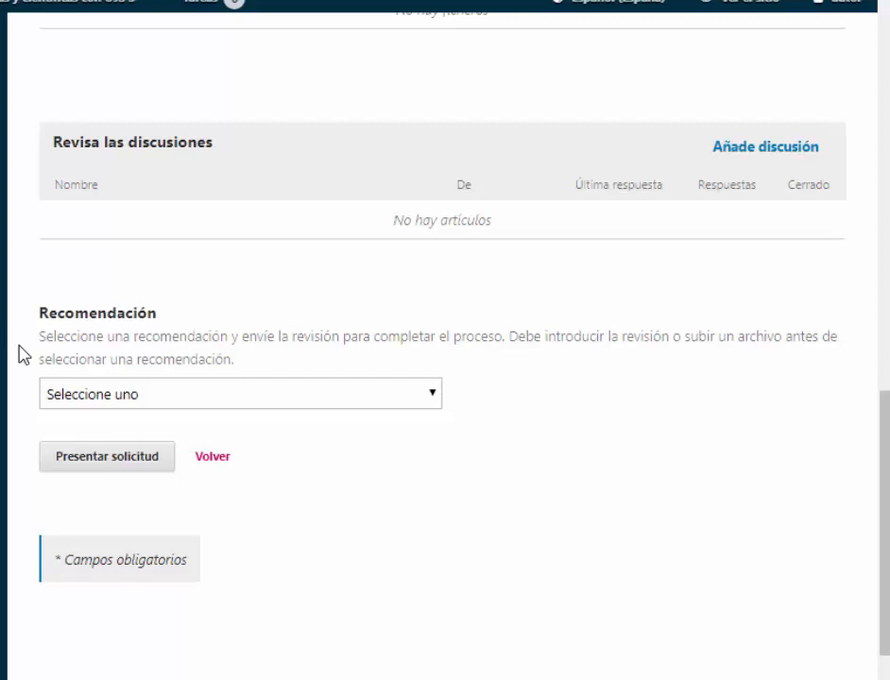
{"action": "left_click", "coordinate": [430, 405]}
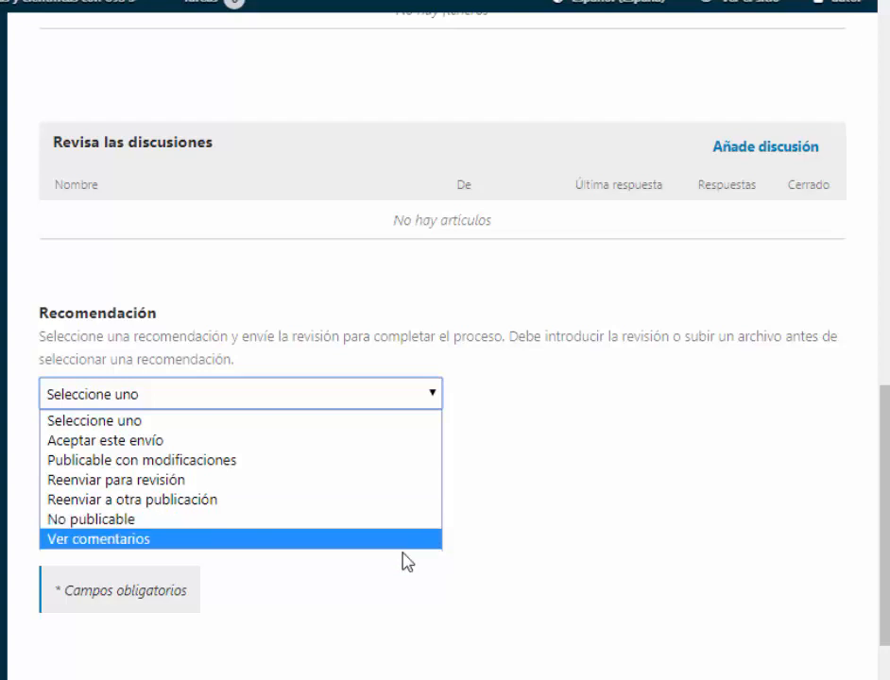
{"action": "left_click", "coordinate": [403, 539]}
{"action": "left_click", "coordinate": [242, 394]}
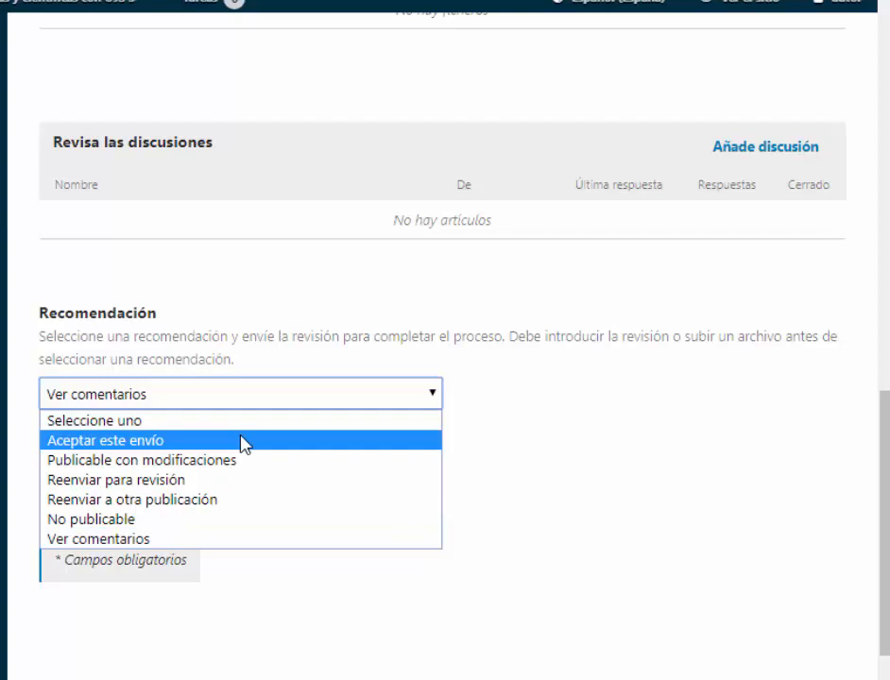
{"action": "left_click", "coordinate": [243, 441]}
{"action": "scroll", "coordinate": [218, 433], "scroll_direction": "down", "scroll_amount": 1}
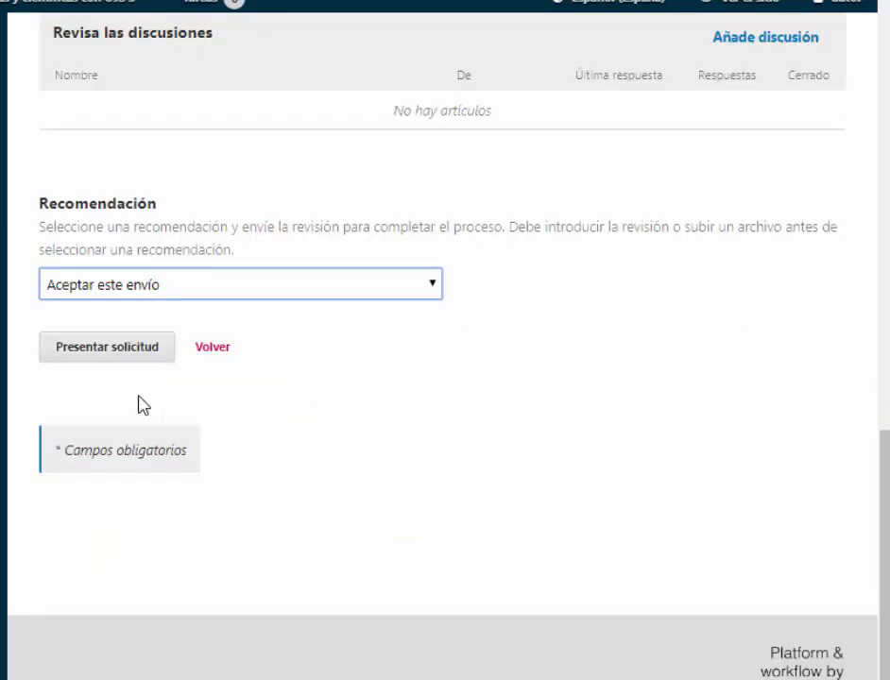
{"action": "left_click", "coordinate": [109, 349]}
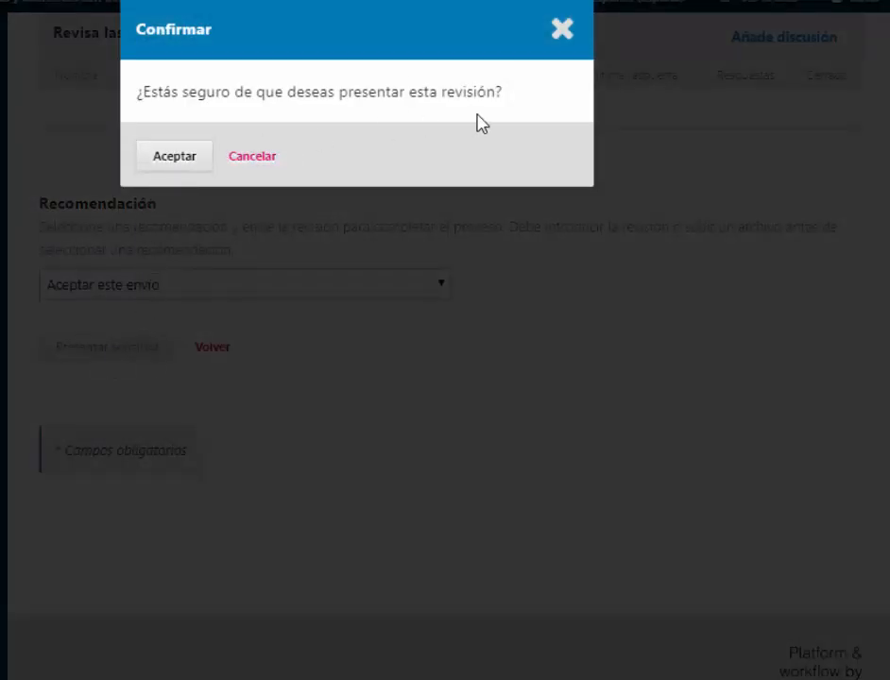
{"action": "left_click", "coordinate": [180, 179]}
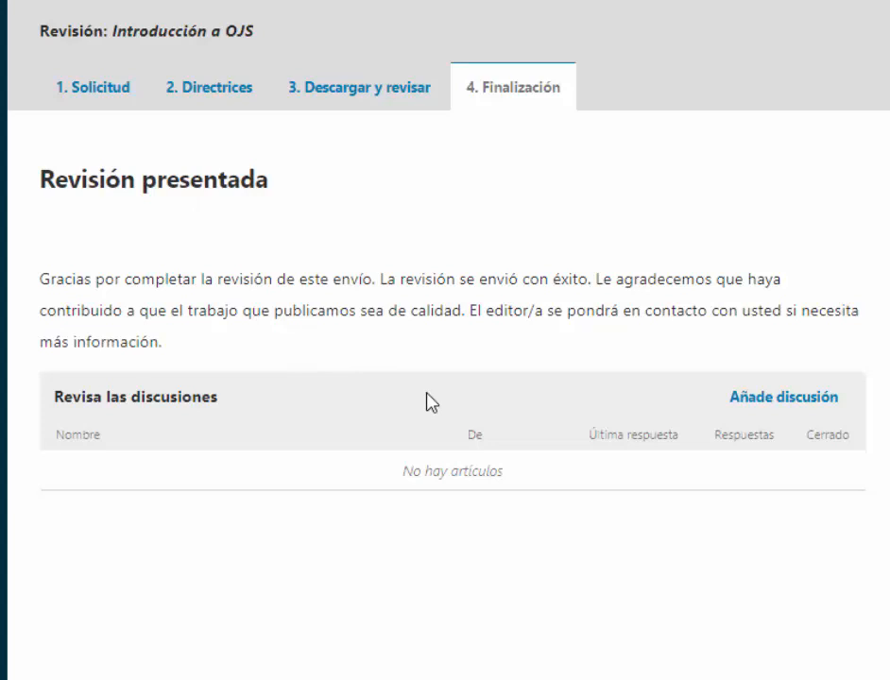
{"action": "scroll", "coordinate": [426, 402], "scroll_direction": "down", "scroll_amount": 2}
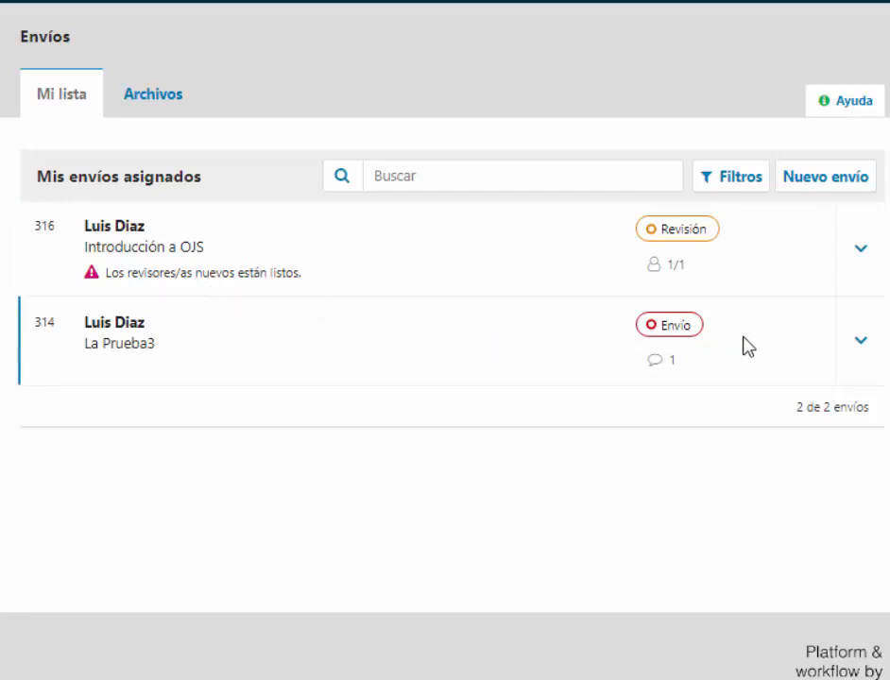
- In the section editor's account, open the submission "Introducción a OJS" and go to the reviewers of round 1
{"action": "left_click", "coordinate": [874, 250]}
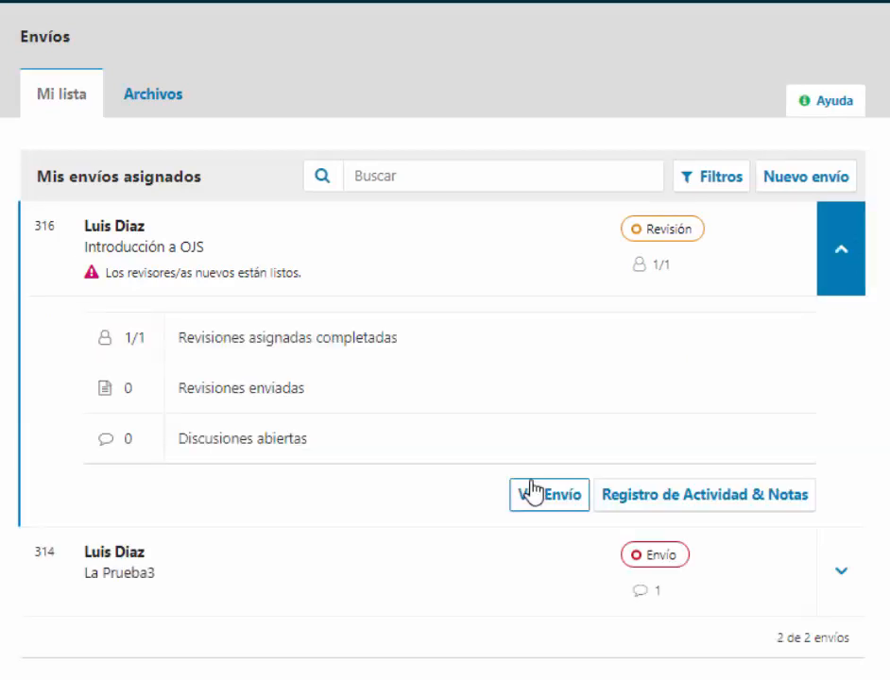
{"action": "left_click", "coordinate": [547, 498]}
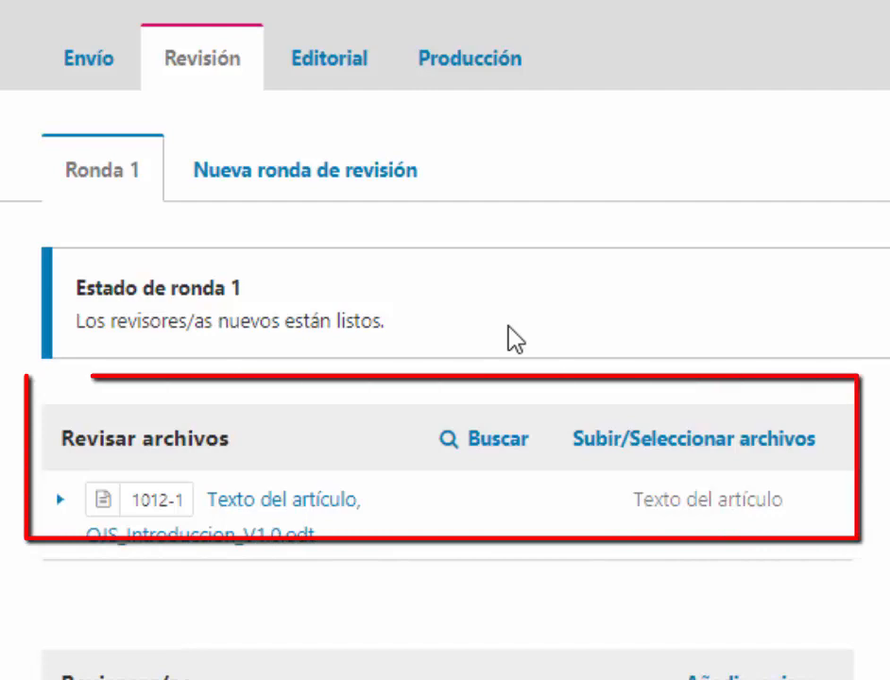
{"action": "scroll", "coordinate": [508, 328], "scroll_direction": "down", "scroll_amount": 1}
{"action": "scroll", "coordinate": [510, 342], "scroll_direction": "down", "scroll_amount": 3}
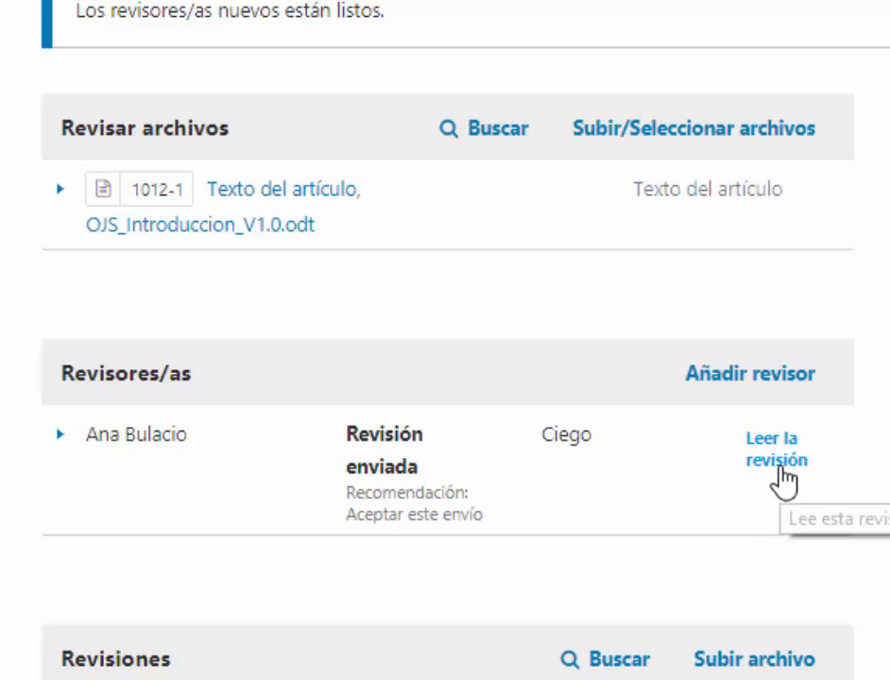
- Read the reviewer's submitted review, rate the reviewer five stars and confirm the review
{"action": "left_click", "coordinate": [780, 472]}
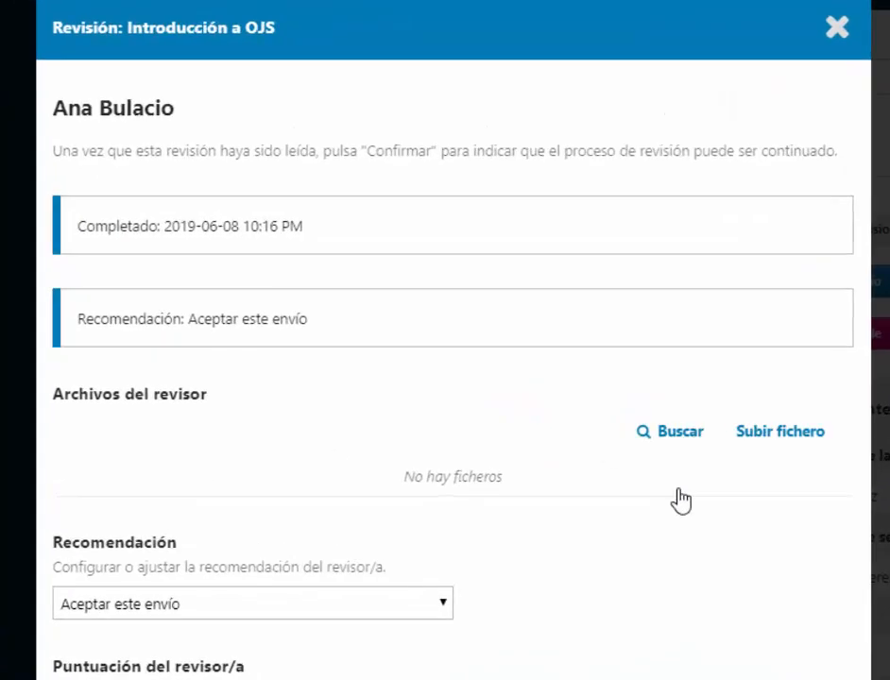
{"action": "scroll", "coordinate": [531, 461], "scroll_direction": "down", "scroll_amount": 3}
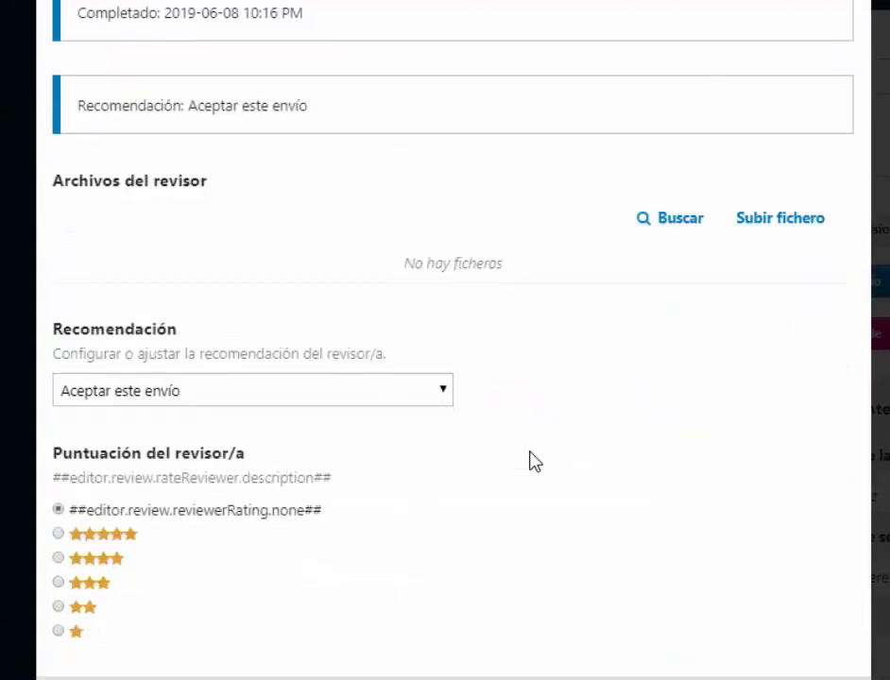
{"action": "scroll", "coordinate": [532, 461], "scroll_direction": "up", "scroll_amount": 3}
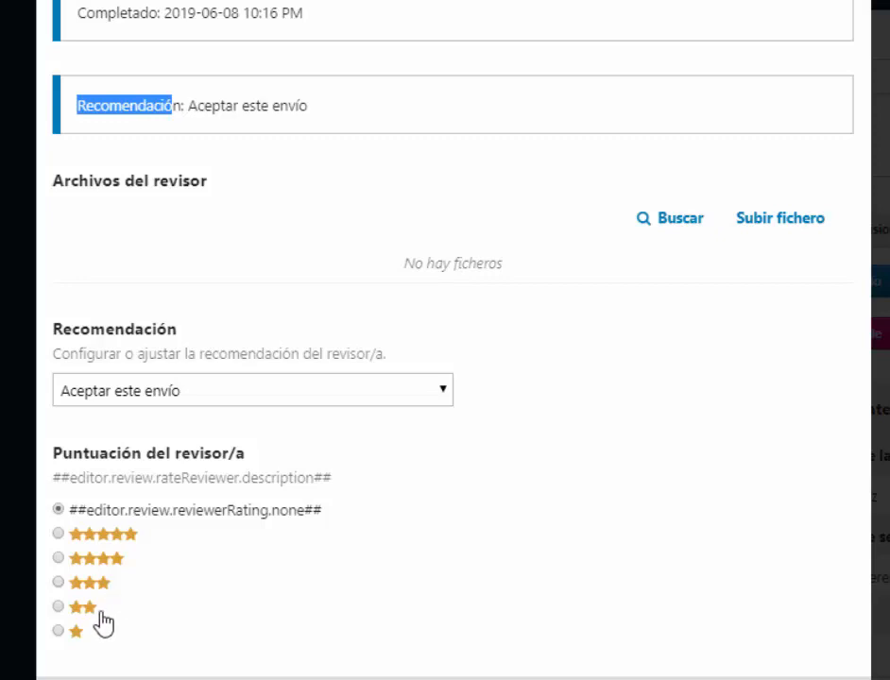
{"action": "left_click", "coordinate": [58, 533]}
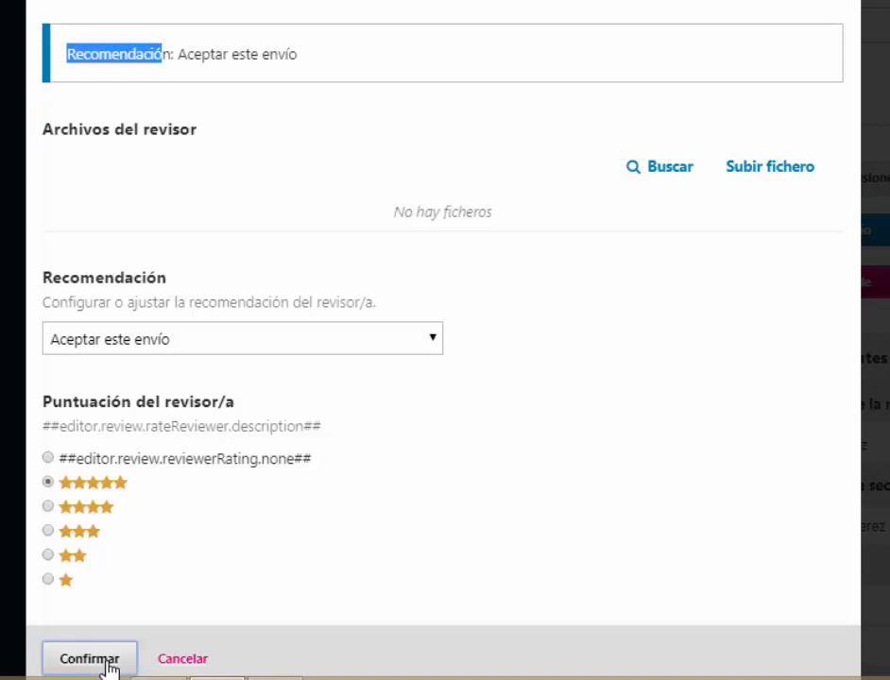
{"action": "left_click", "coordinate": [109, 661]}
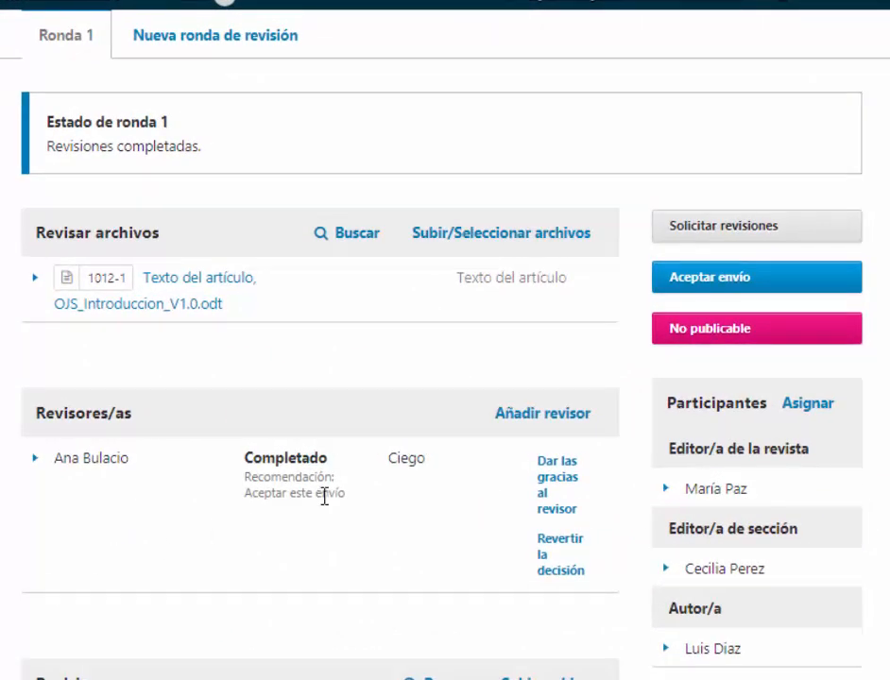
- Examine the review round's files, the options for the completed review, the discussions and the available editorial decisions
{"action": "scroll", "coordinate": [324, 494], "scroll_direction": "down", "scroll_amount": 3}
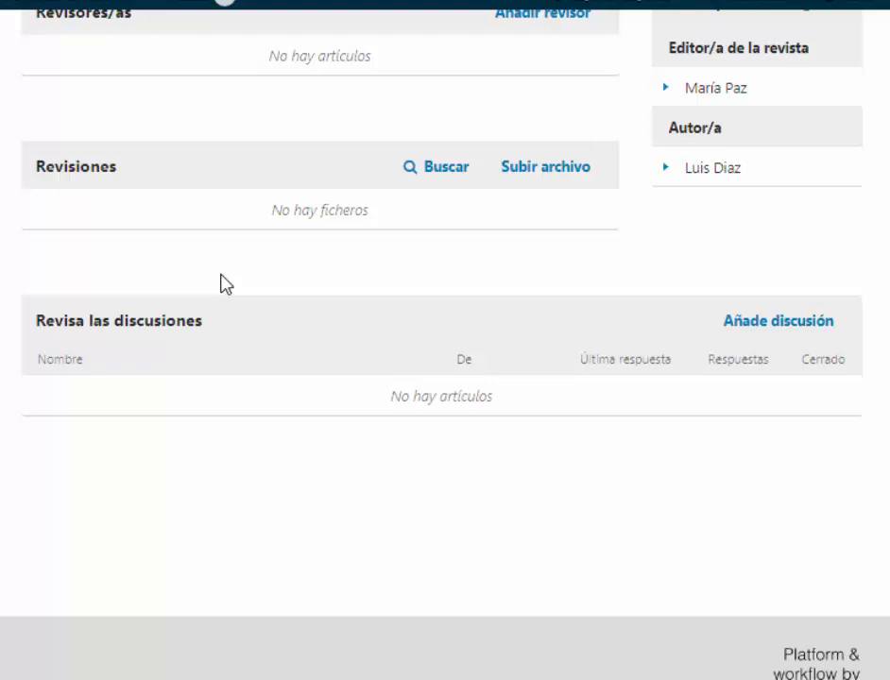
{"action": "scroll", "coordinate": [225, 283], "scroll_direction": "up", "scroll_amount": 7}
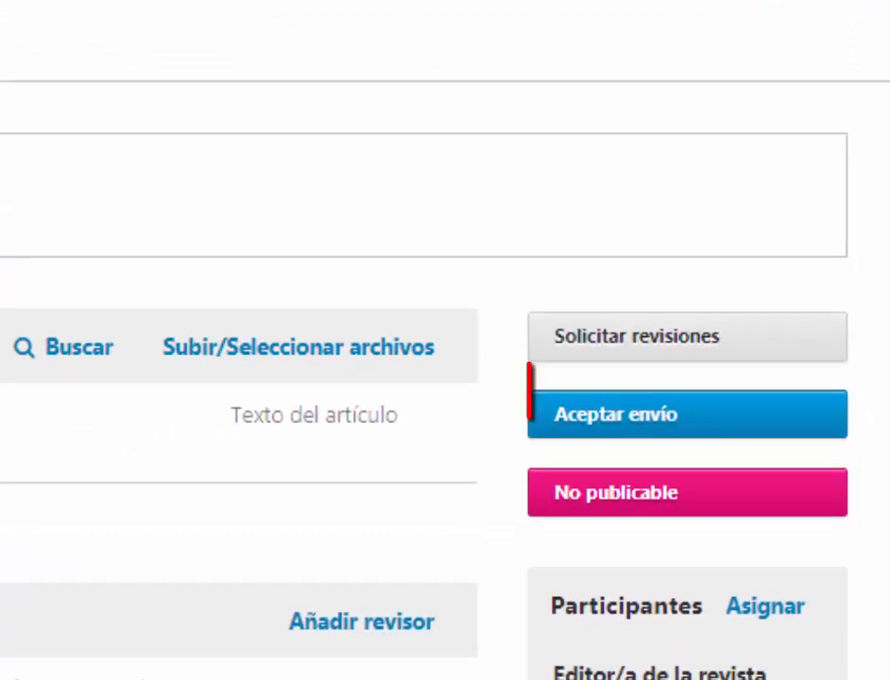
{"action": "scroll", "coordinate": [445, 378], "scroll_direction": "down", "scroll_amount": 2}
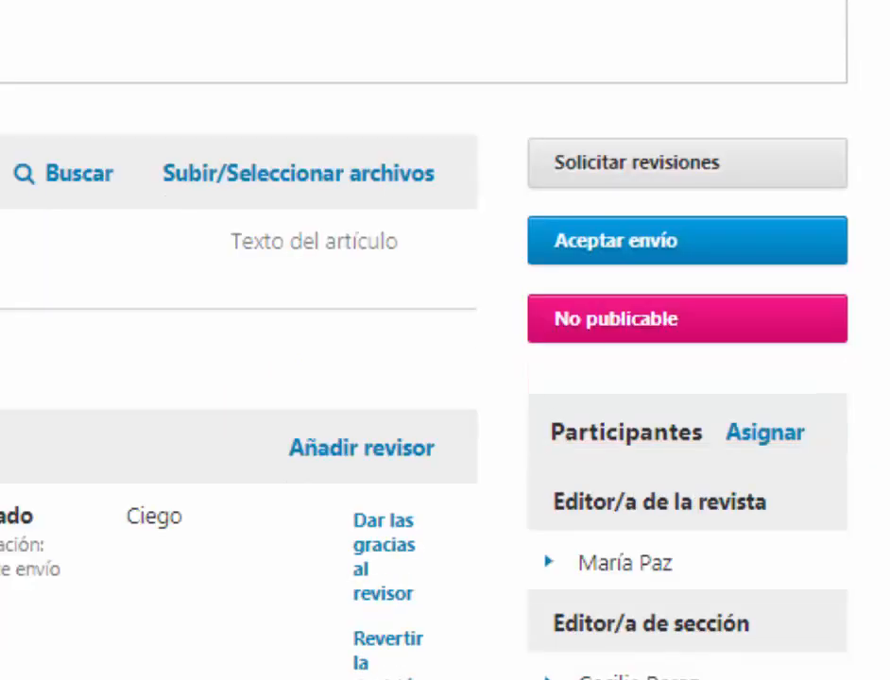
{"action": "scroll", "coordinate": [445, 377], "scroll_direction": "down", "scroll_amount": 2}
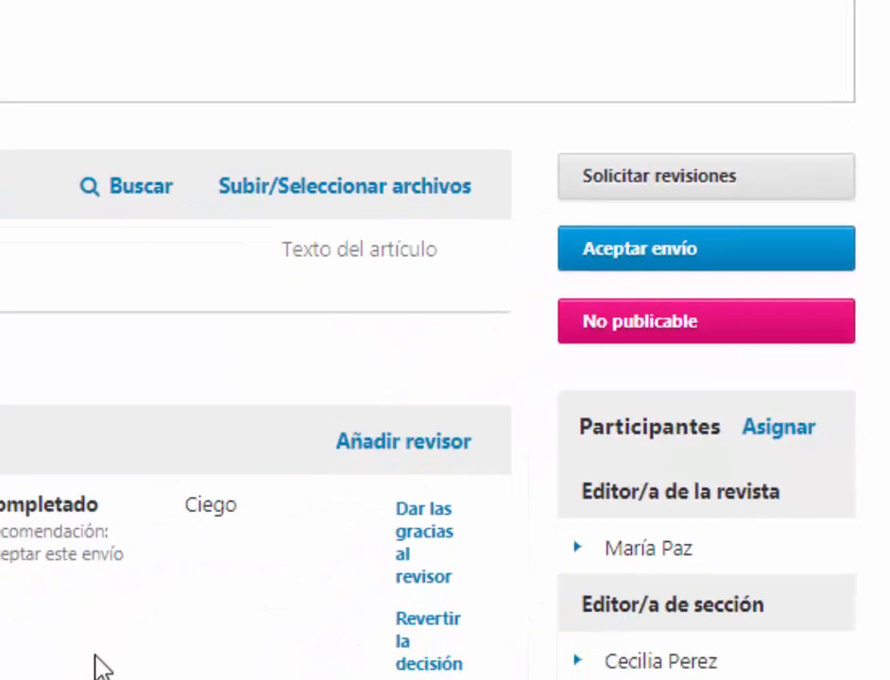
{"action": "scroll", "coordinate": [94, 655], "scroll_direction": "up", "scroll_amount": 3}
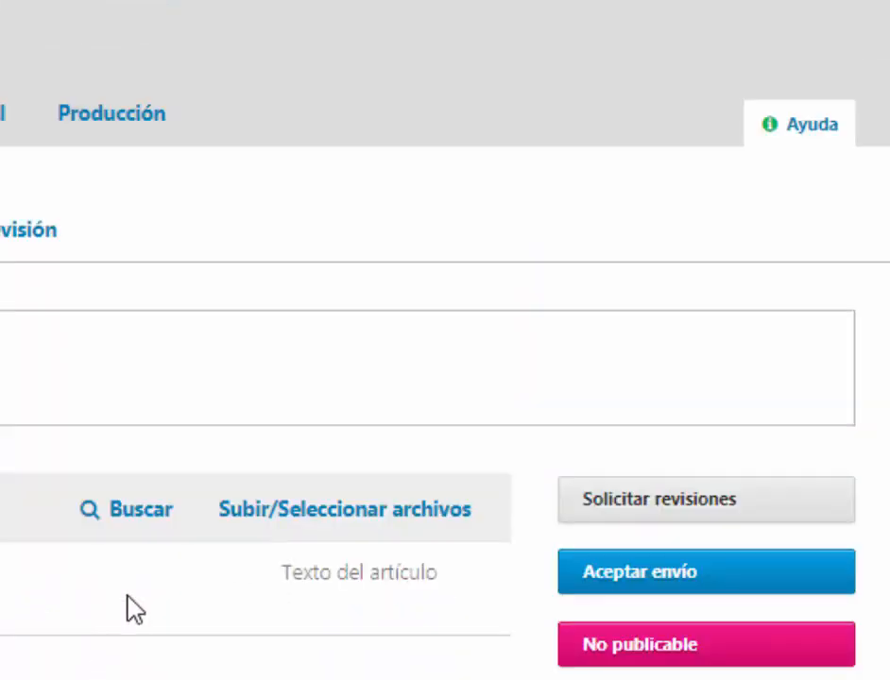
{"action": "scroll", "coordinate": [127, 612], "scroll_direction": "down", "scroll_amount": 5}
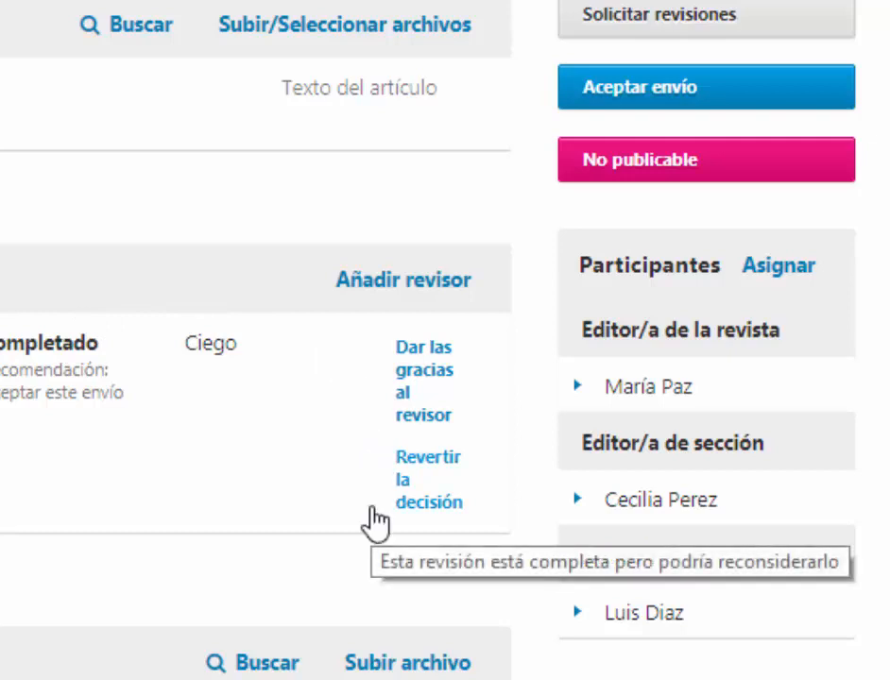
{"action": "scroll", "coordinate": [373, 522], "scroll_direction": "up", "scroll_amount": 3}
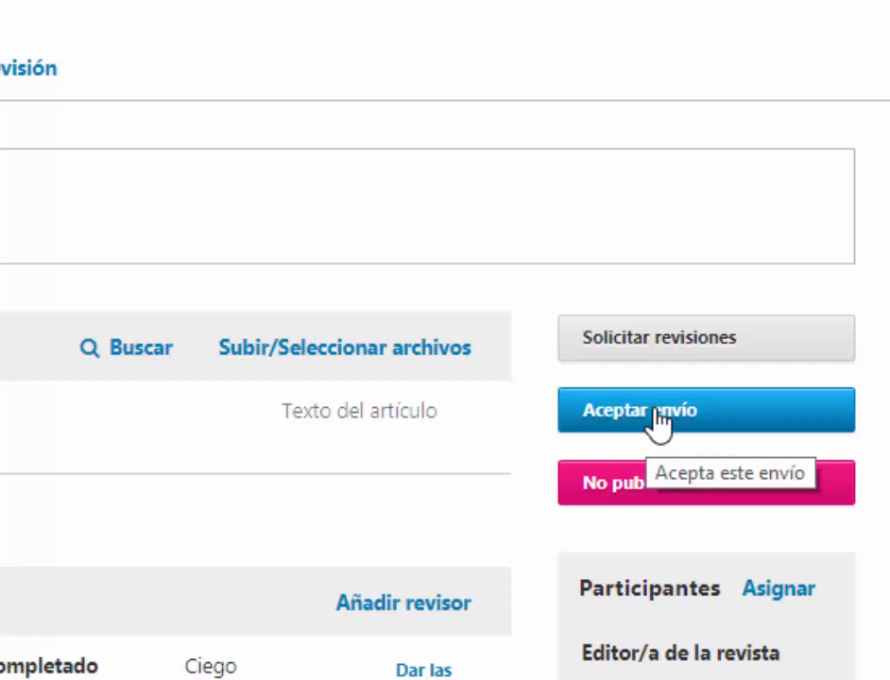
- Accept the submission, keeping the decision e-mail to the author after checking its text, and move it to the Editorial stage
{"action": "left_click", "coordinate": [657, 416]}
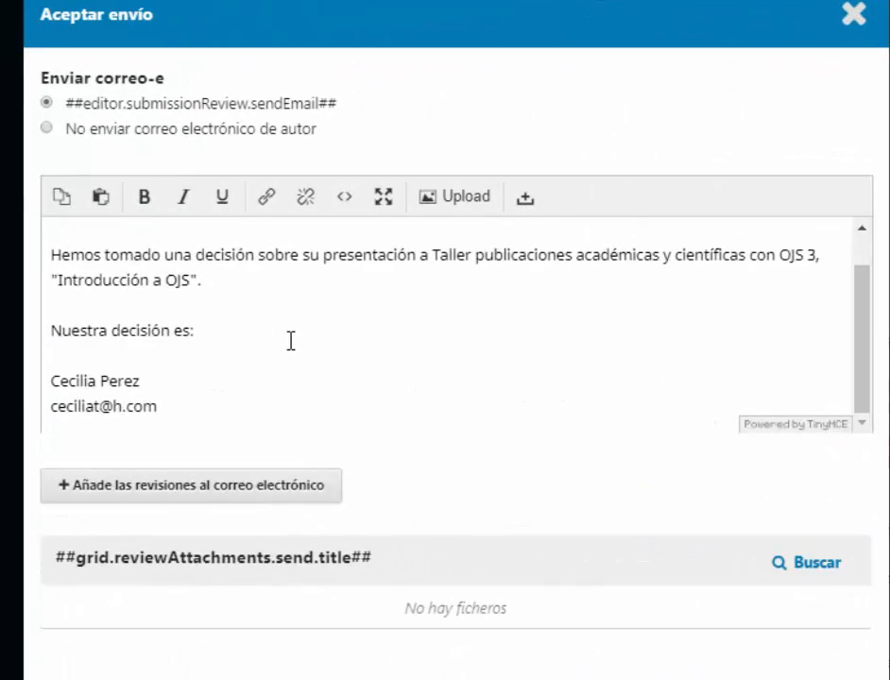
{"action": "scroll", "coordinate": [291, 340], "scroll_direction": "up", "scroll_amount": 2}
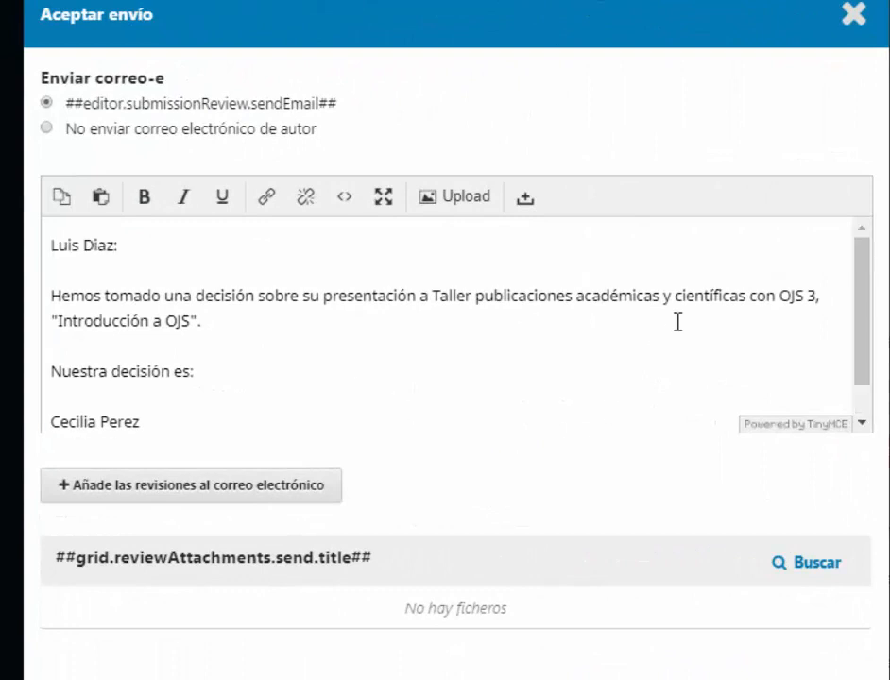
{"action": "left_click_drag", "start_coordinate": [51, 244], "coordinate": [226, 347]}
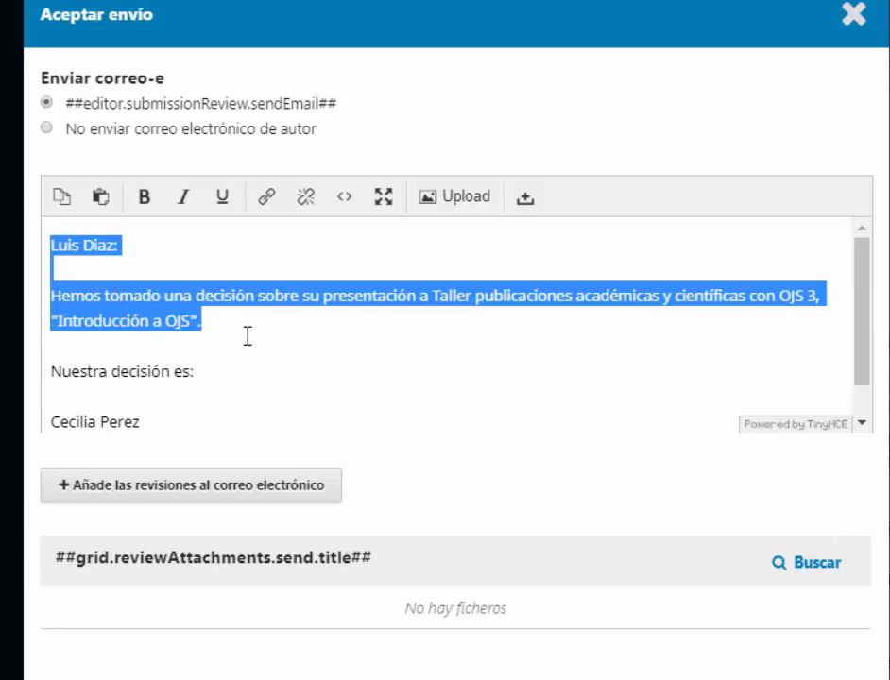
{"action": "scroll", "coordinate": [189, 302], "scroll_direction": "down", "scroll_amount": 2}
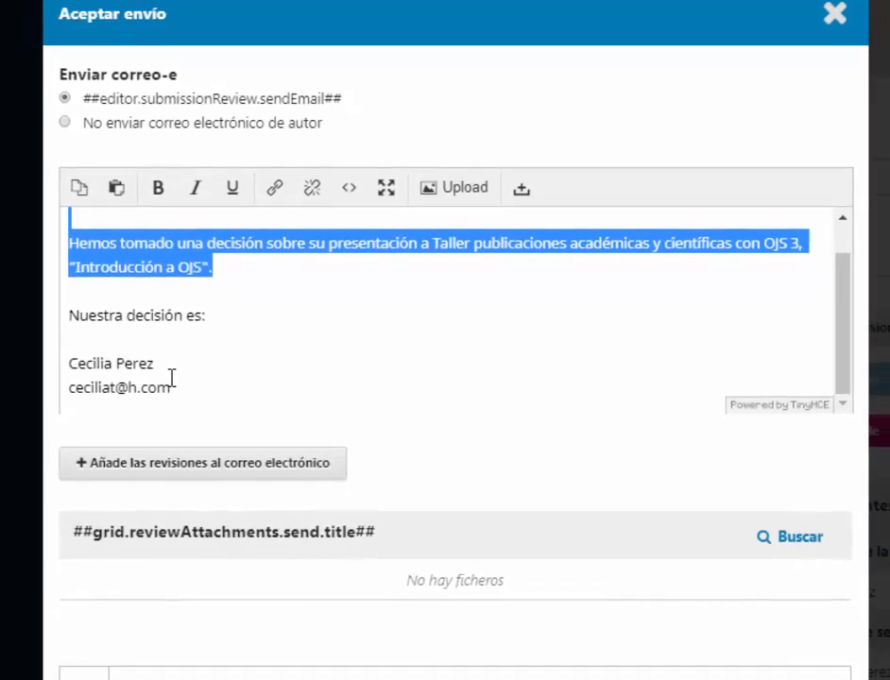
{"action": "left_click", "coordinate": [169, 369]}
{"action": "scroll", "coordinate": [189, 378], "scroll_direction": "down", "scroll_amount": 1}
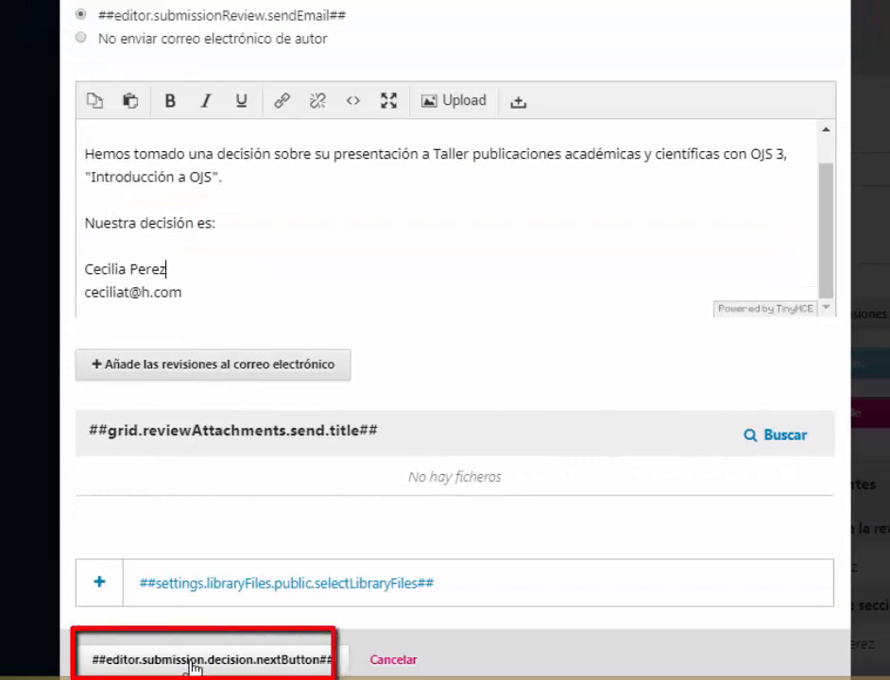
{"action": "left_click", "coordinate": [192, 662]}
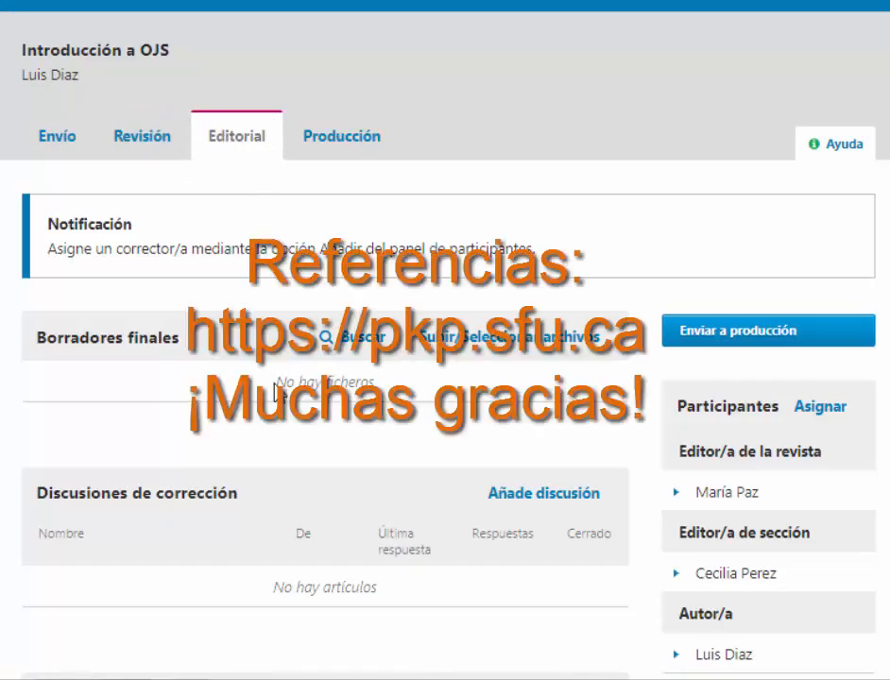
{"action": "scroll", "coordinate": [274, 395], "scroll_direction": "down", "scroll_amount": 3}
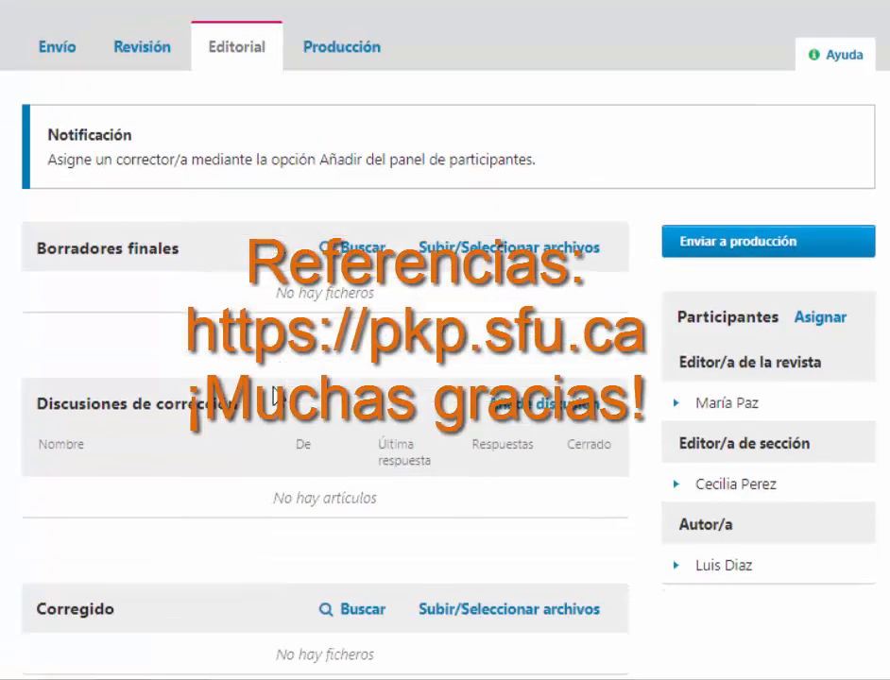